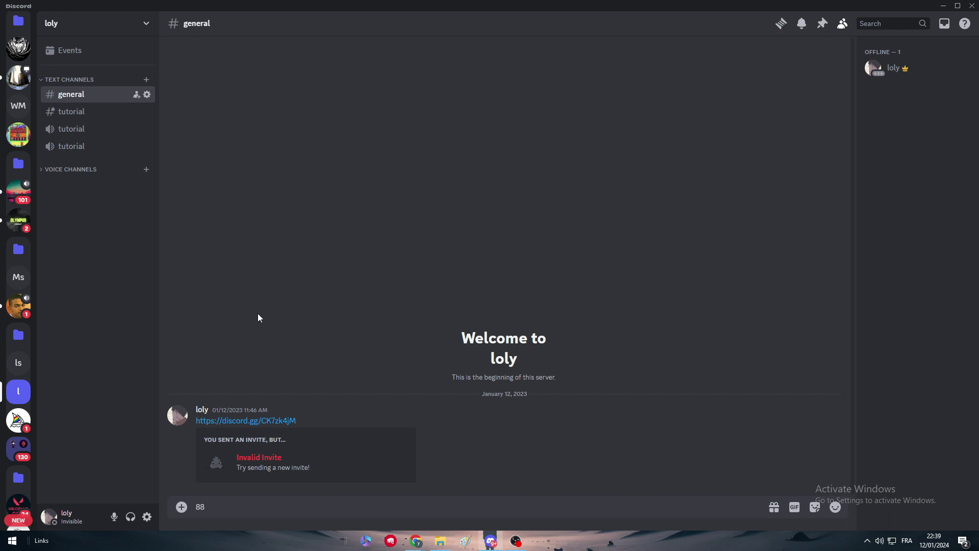
In the Midjourney server, open the full profile of the first Team member and examine the connected accounts, including X
left_click(19, 422)
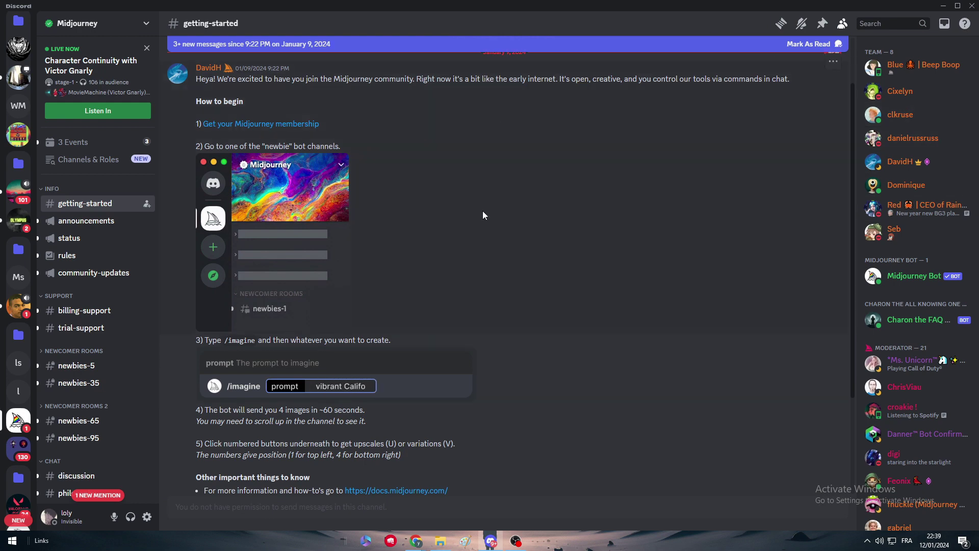
left_click(913, 65)
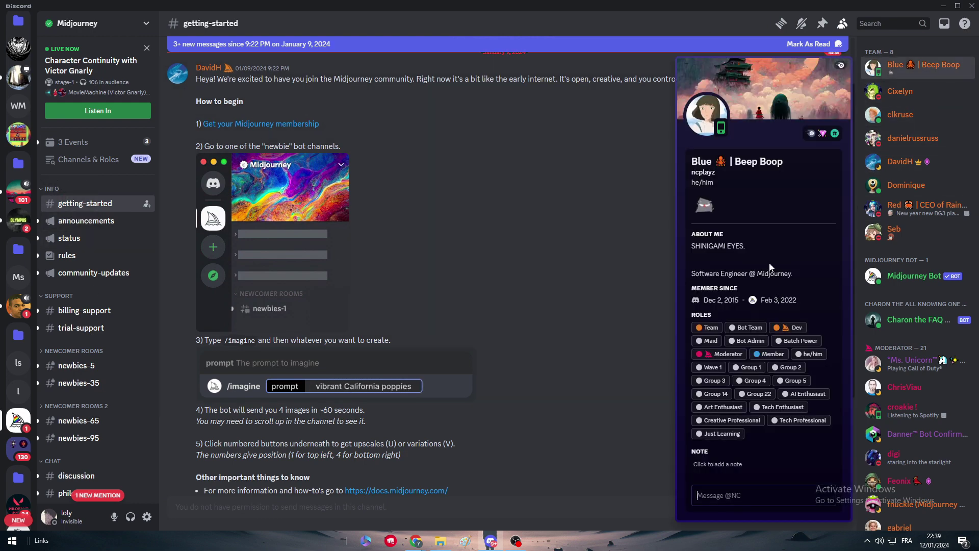
left_click(707, 115)
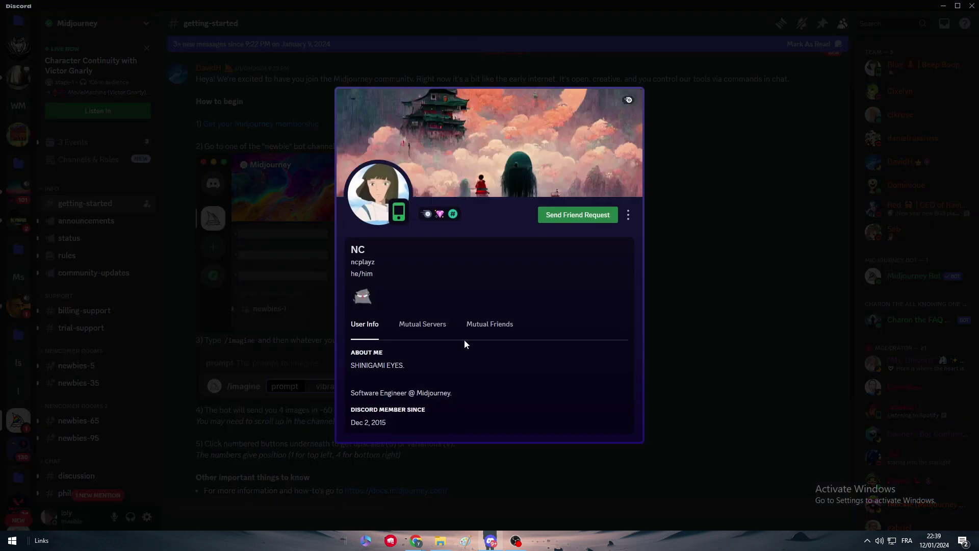
scroll(437, 390, "down", 3)
scroll(449, 381, "up", 1)
scroll(432, 376, "down", 1)
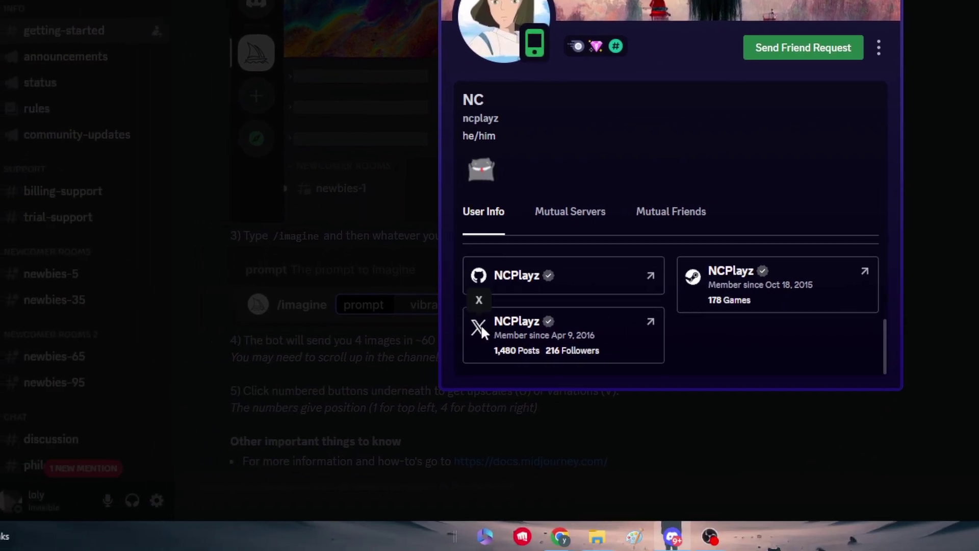
left_click_drag(511, 321, 544, 323)
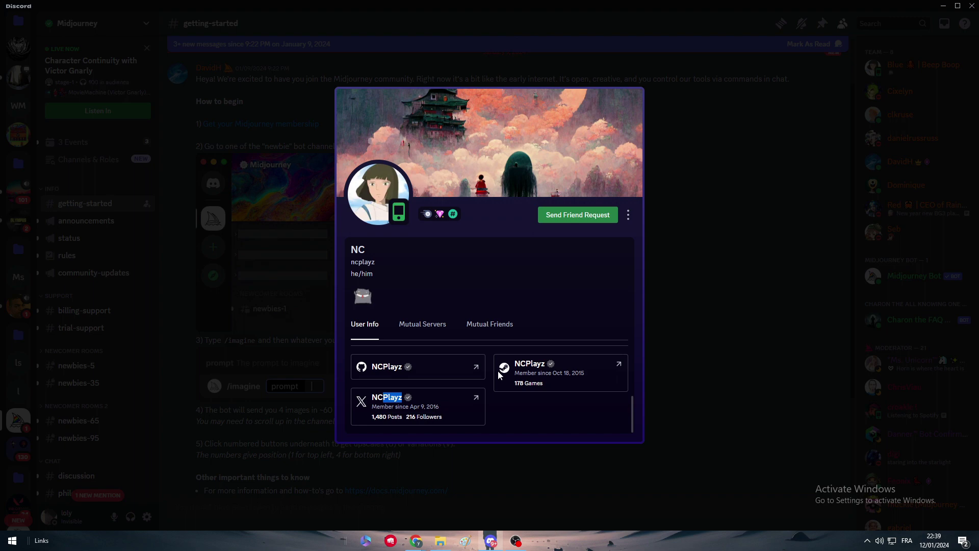
left_click(840, 94)
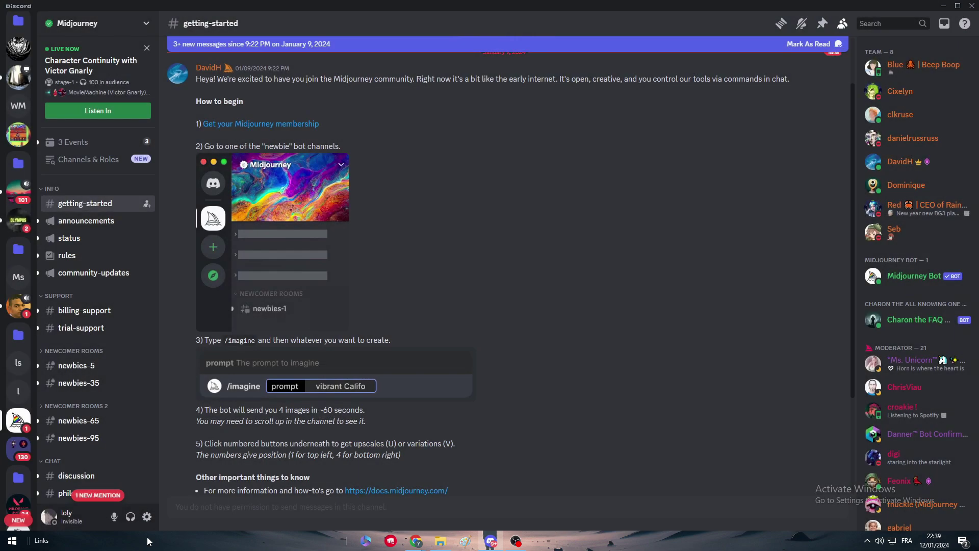
Look through the app and activity pages of the user settings and open the Connections page
left_click(147, 516)
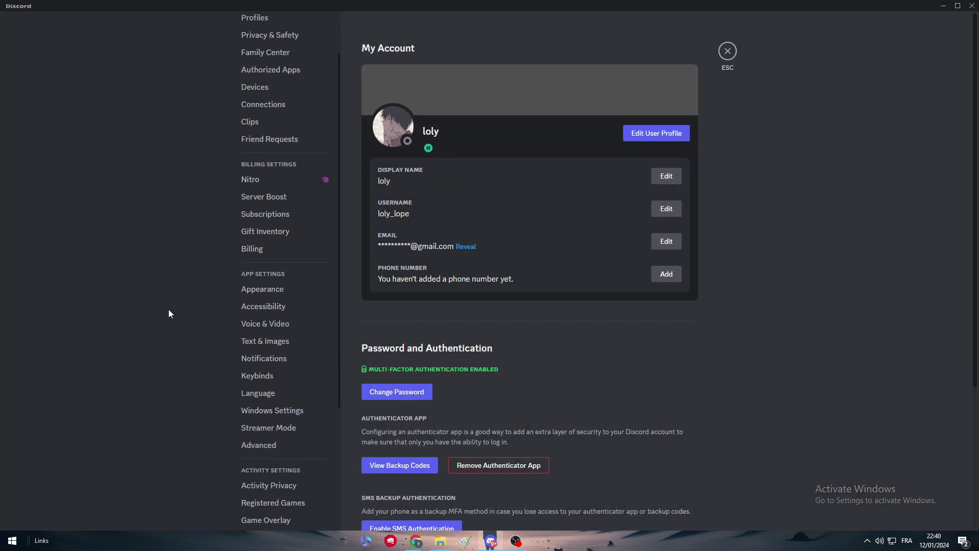
scroll(170, 313, "down", 2)
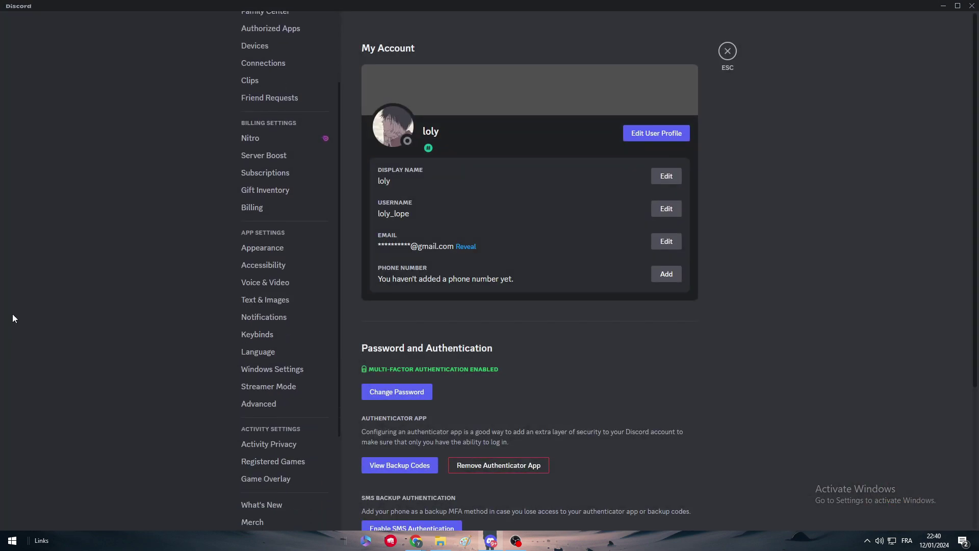
left_click(267, 265)
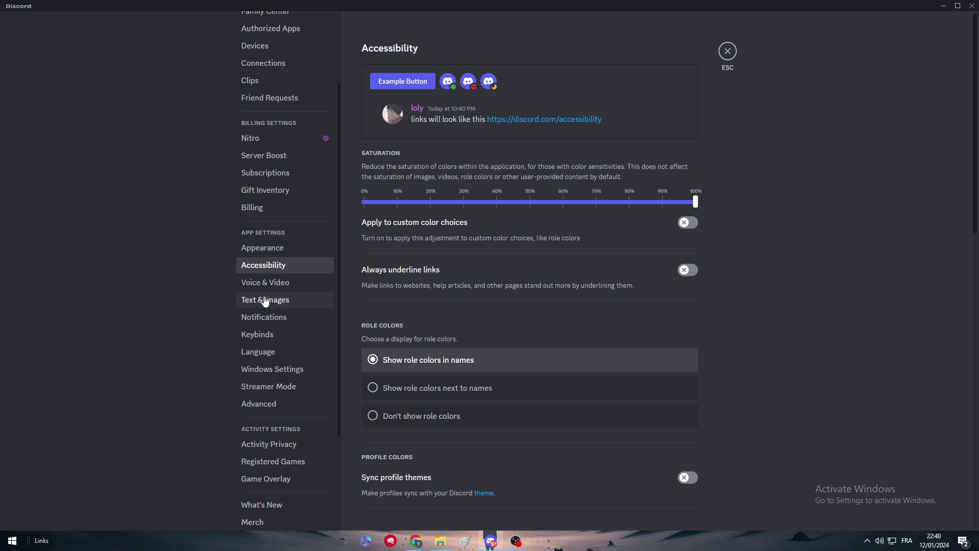
left_click(262, 248)
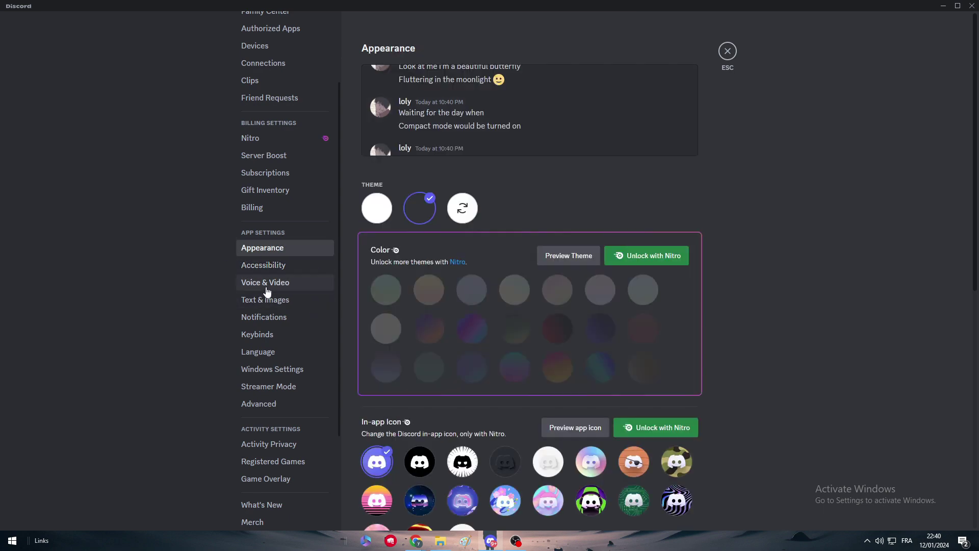
scroll(509, 313, "down", 8)
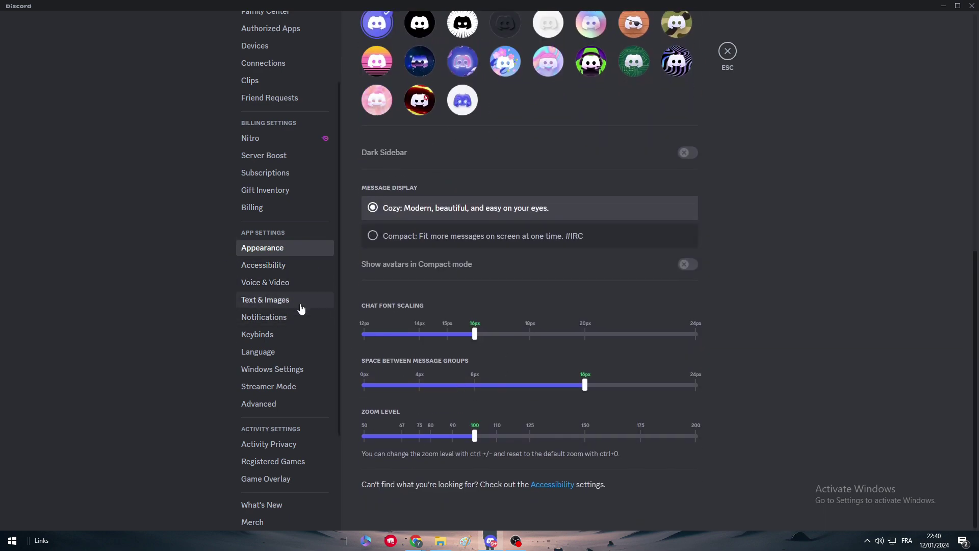
left_click(269, 387)
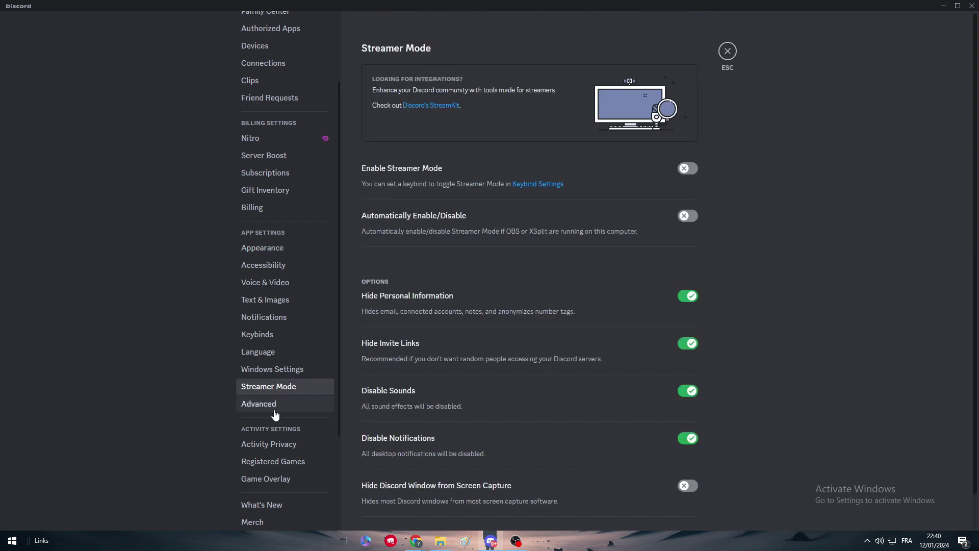
left_click(275, 412)
scroll(293, 370, "down", 2)
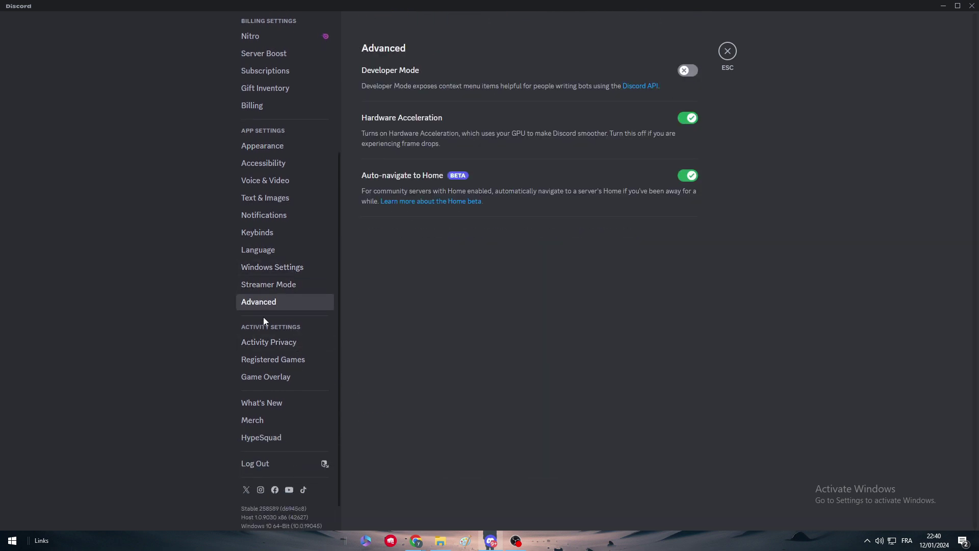
left_click(301, 376)
left_click(281, 358)
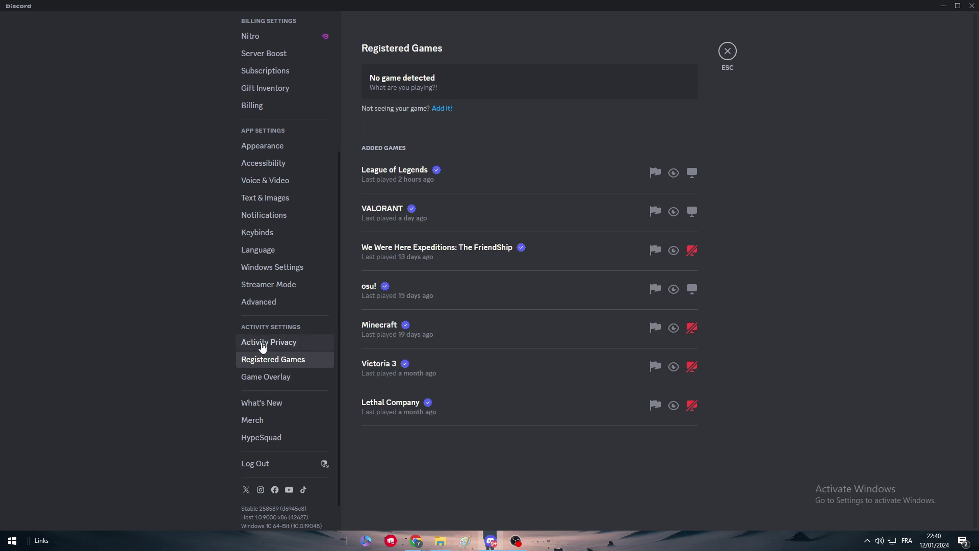
left_click(263, 346)
left_click(247, 378)
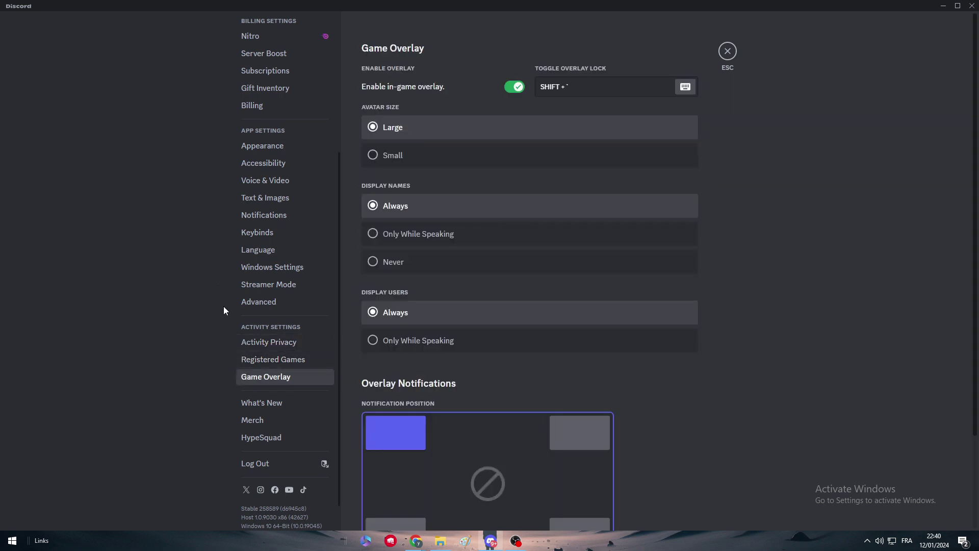
scroll(266, 310, "up", 5)
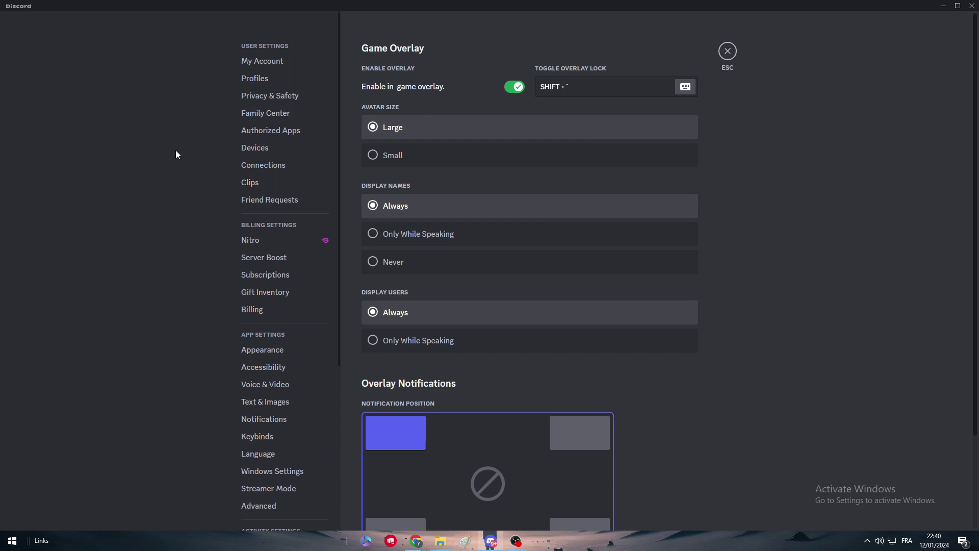
left_click(255, 169)
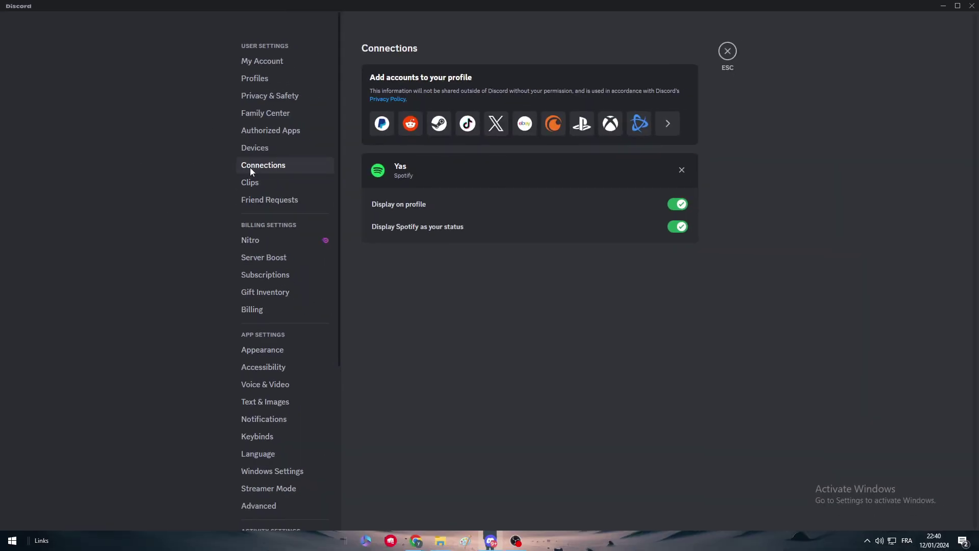
left_click(667, 124)
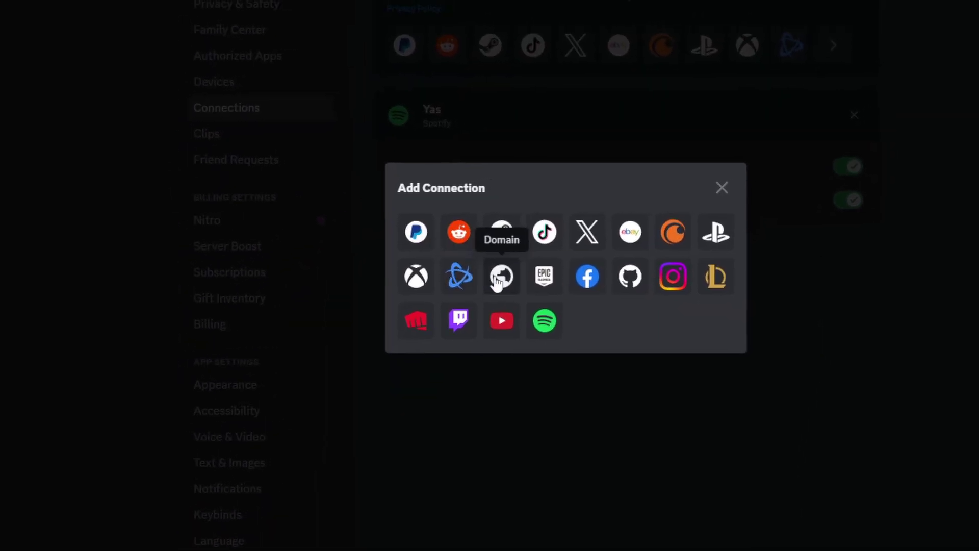
left_click(498, 281)
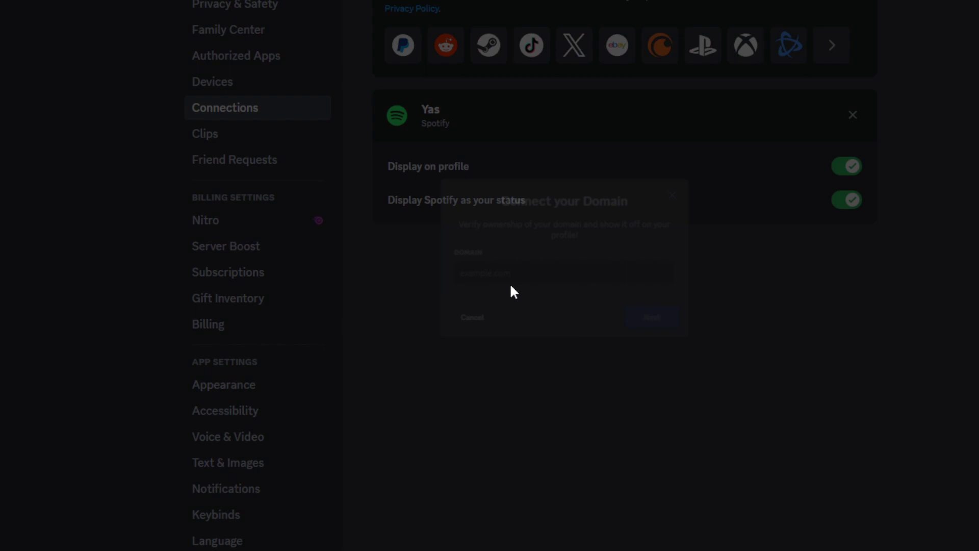
left_click(472, 317)
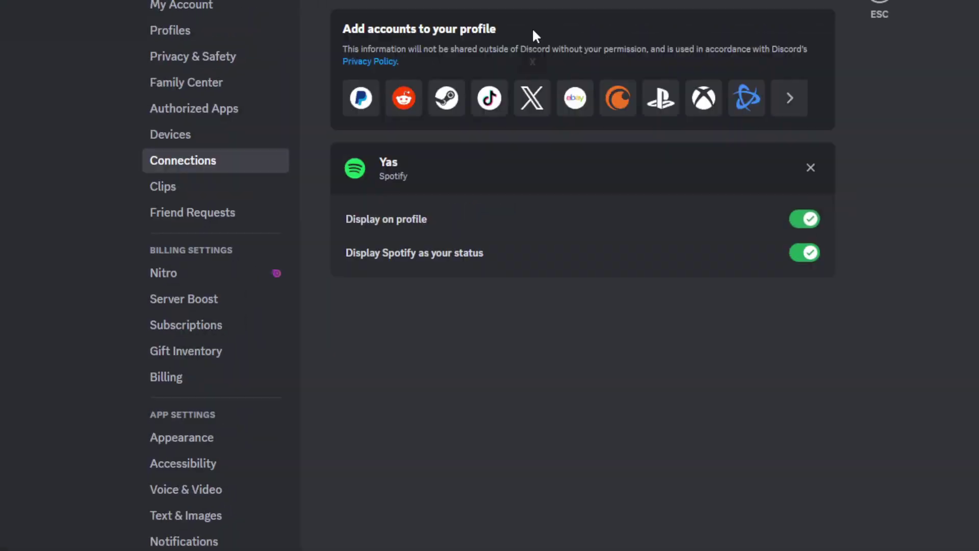
Add an X account connection by authorizing the Discord Twitter Integration in the browser, and return to Discord
left_click(789, 98)
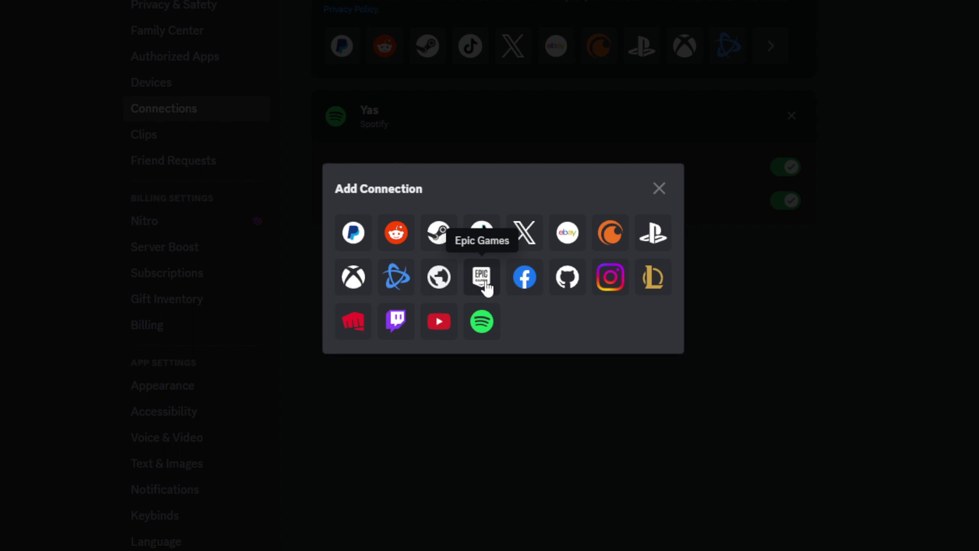
left_click(524, 235)
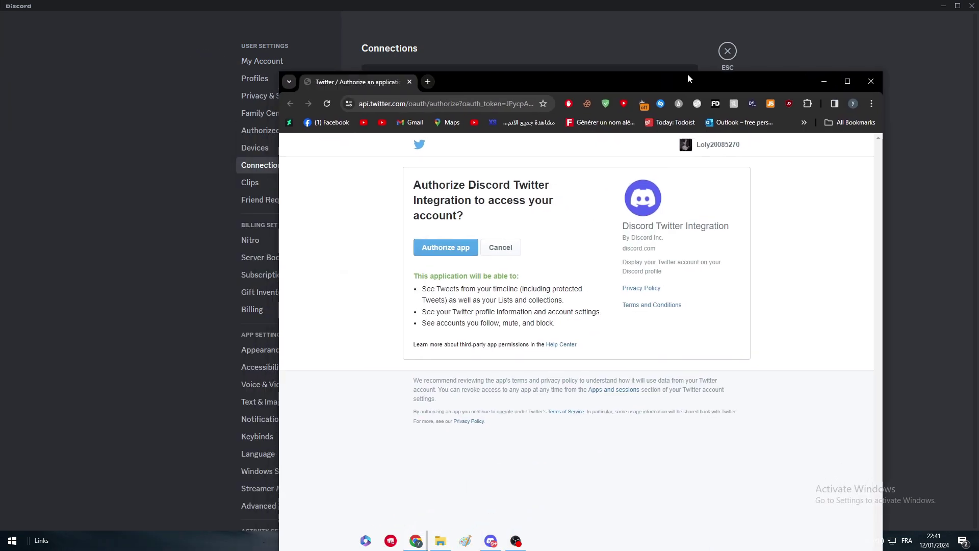
double_click(688, 80)
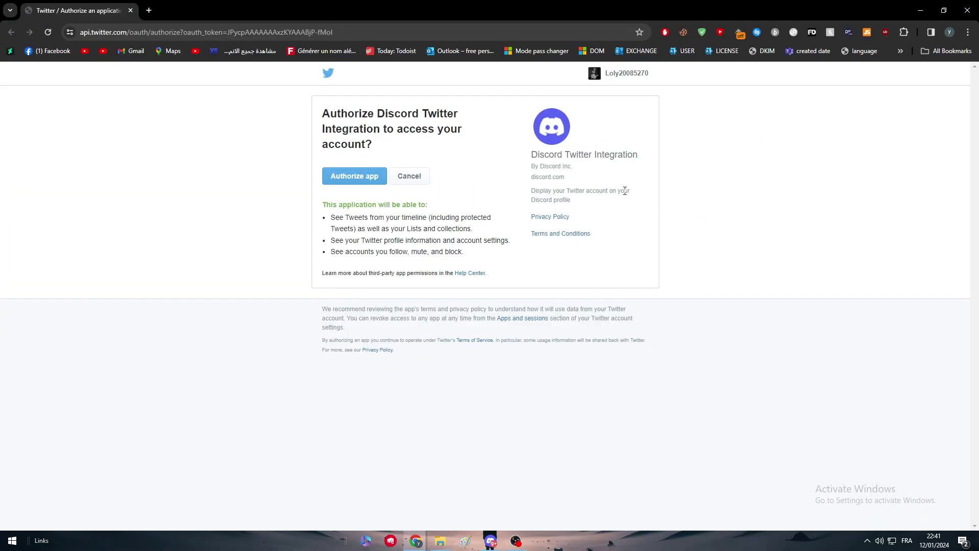
left_click(516, 542)
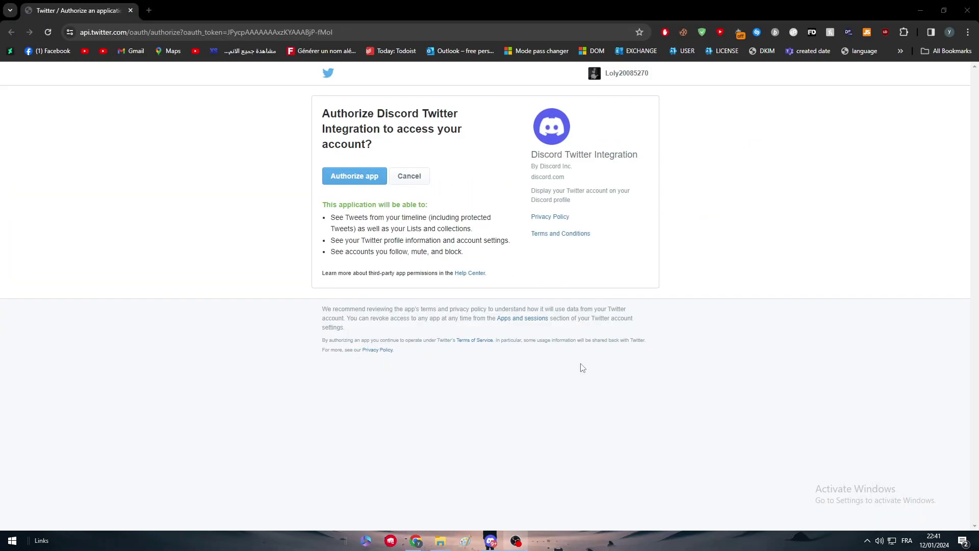
left_click(264, 172)
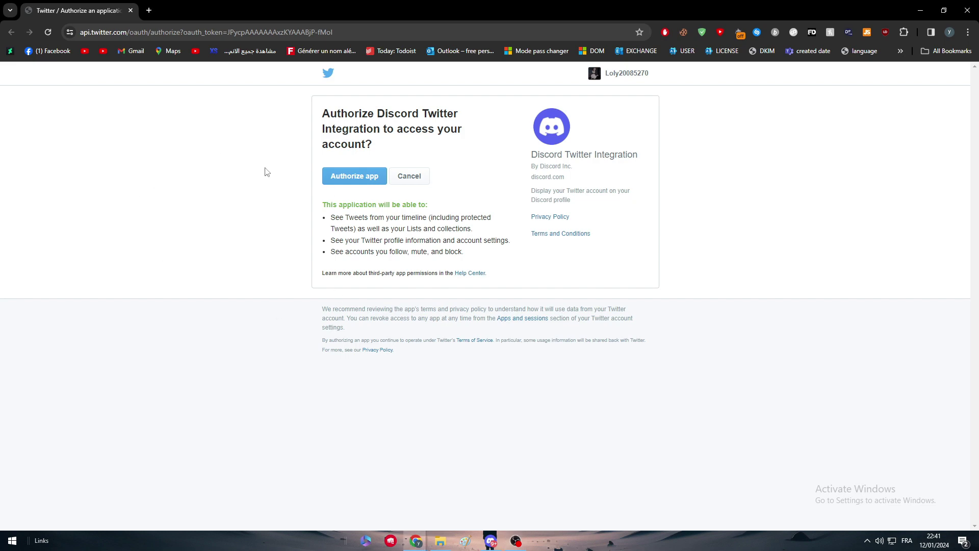
left_click(344, 182)
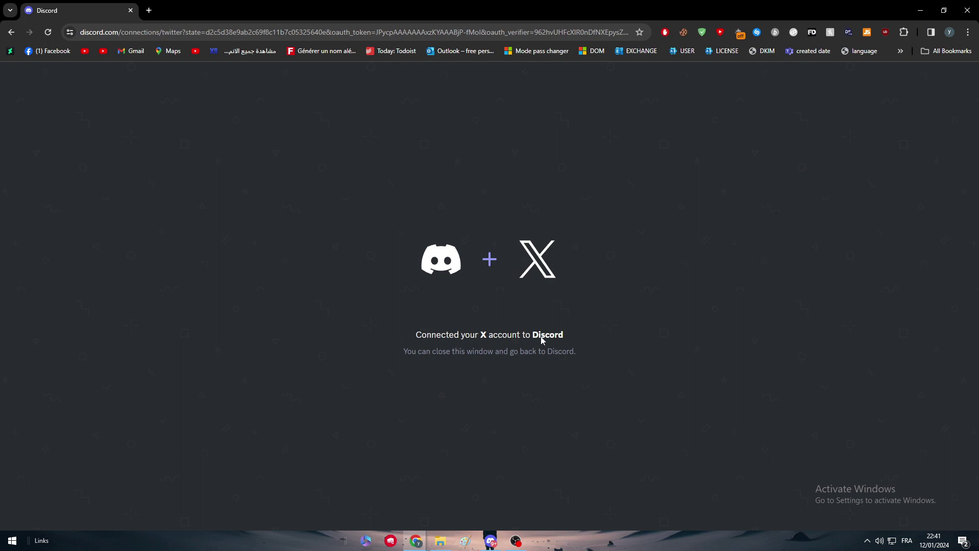
left_click(491, 541)
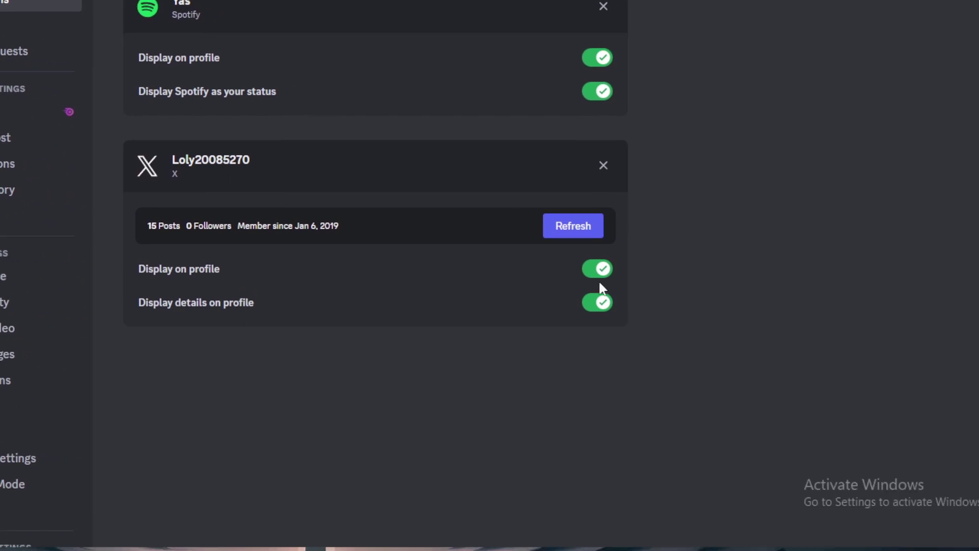
Keep the X connection displayed on the profile but turn off Display details on profile, and leave the settings
left_click(533, 278)
left_click(533, 278)
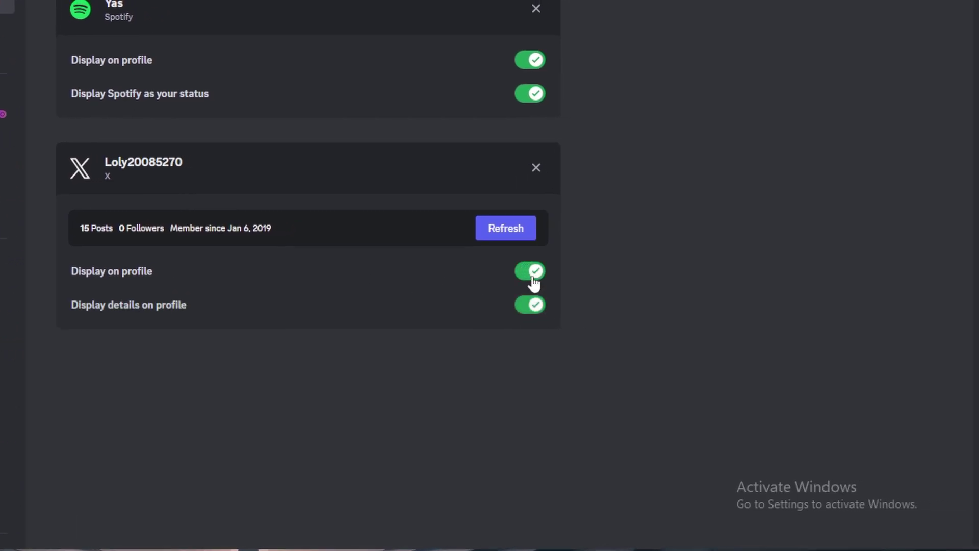
left_click(532, 284)
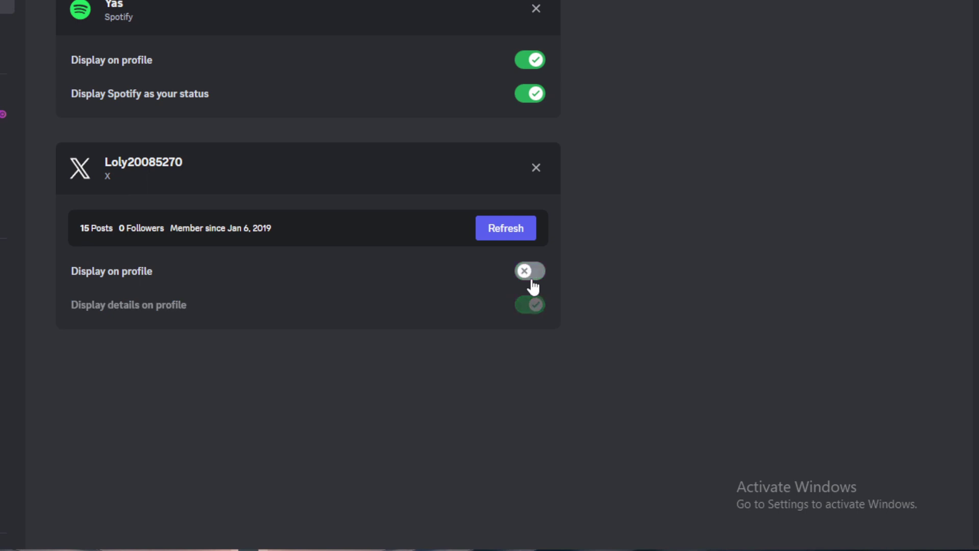
left_click(531, 278)
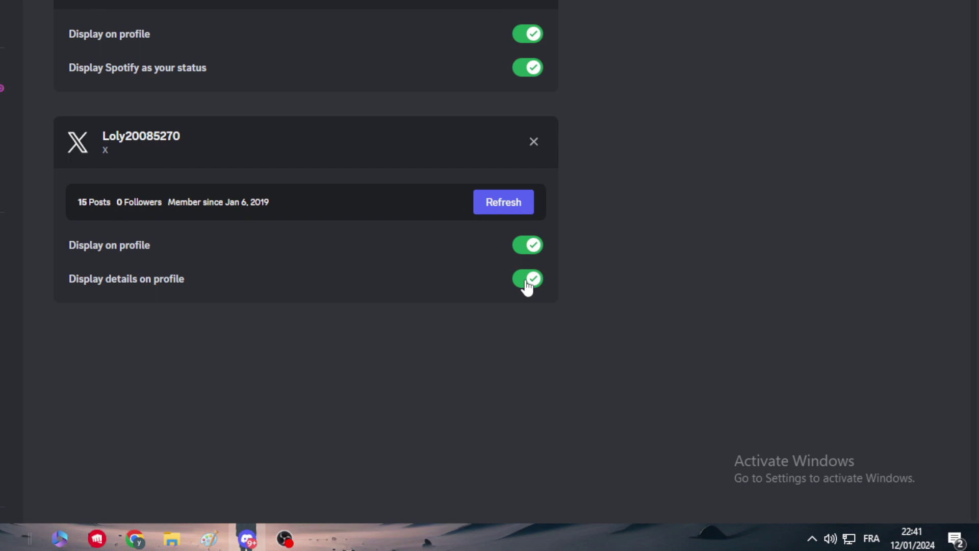
left_click(530, 285)
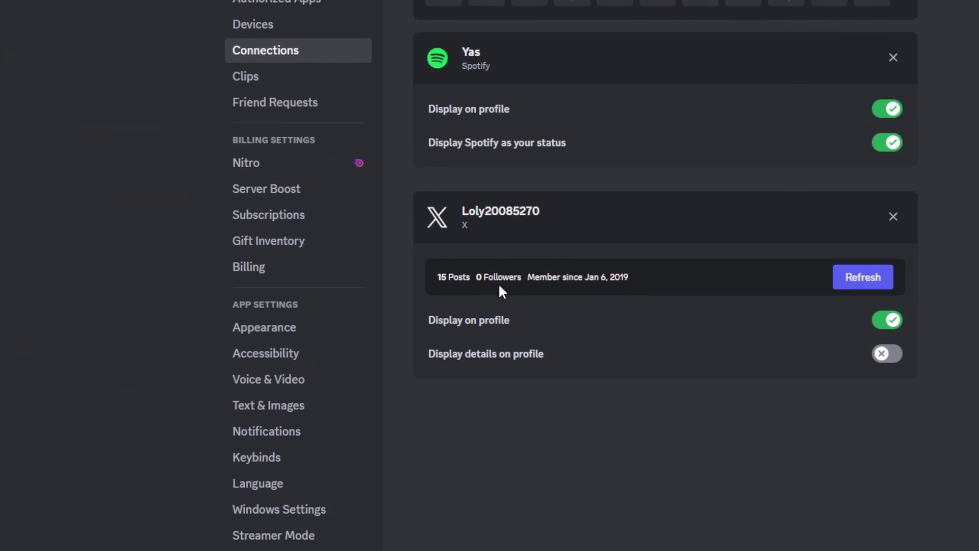
left_click(737, 47)
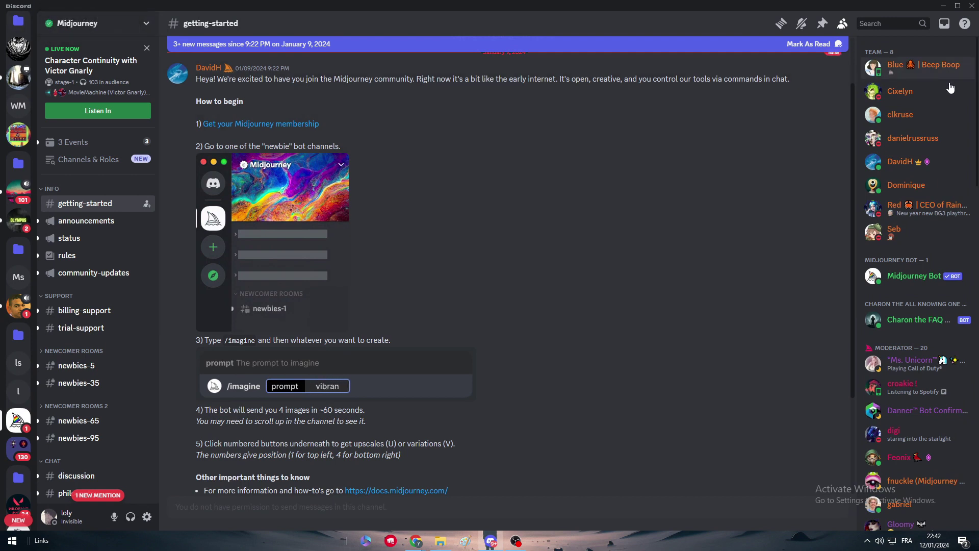
Open your own full profile from the personal server's member list and check the linked X account
scroll(509, 265, "up", 1)
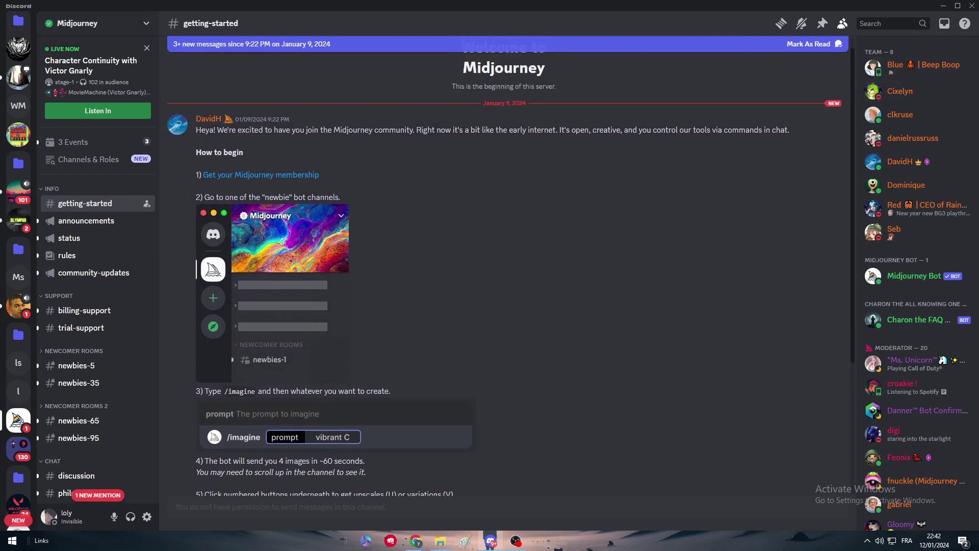
left_click(22, 395)
left_click(893, 68)
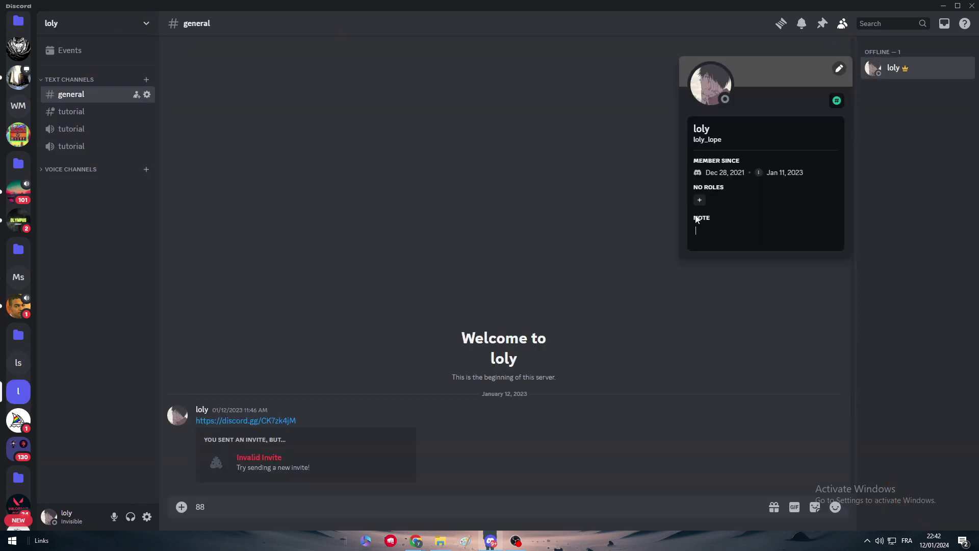
left_click(706, 107)
left_click_drag(539, 348, 517, 346)
double_click(543, 350)
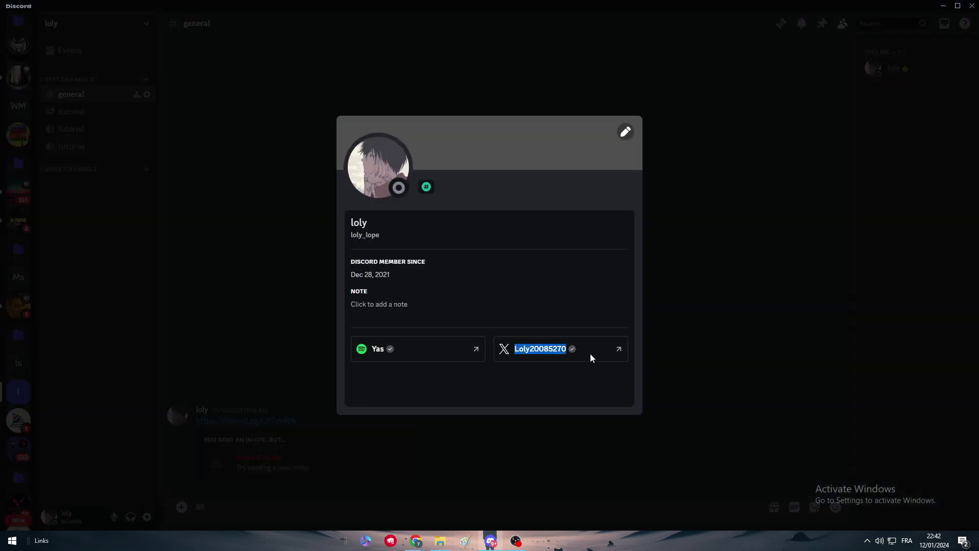
Turn on Display details on profile for the X connection in the Connections settings, and leave the settings
left_click(714, 322)
left_click(147, 517)
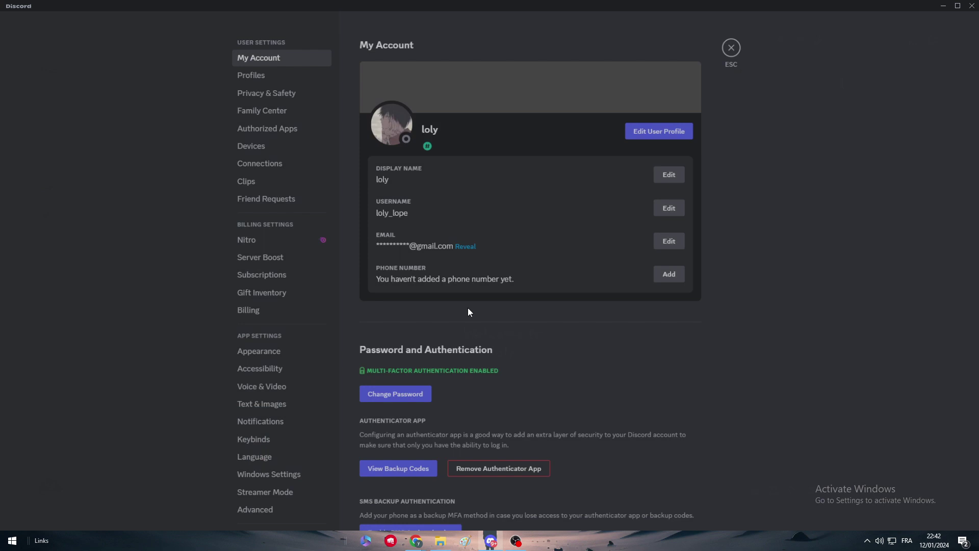
left_click(273, 167)
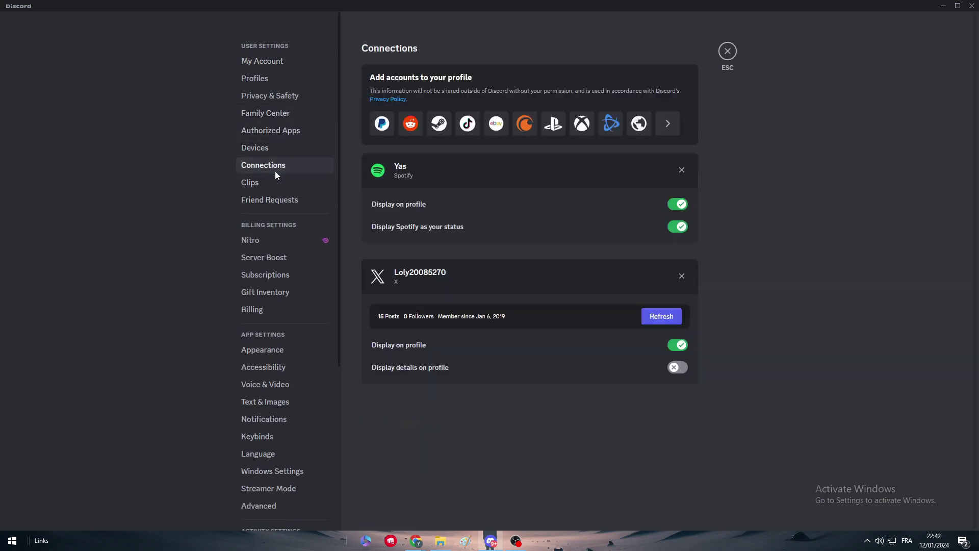
left_click(677, 367)
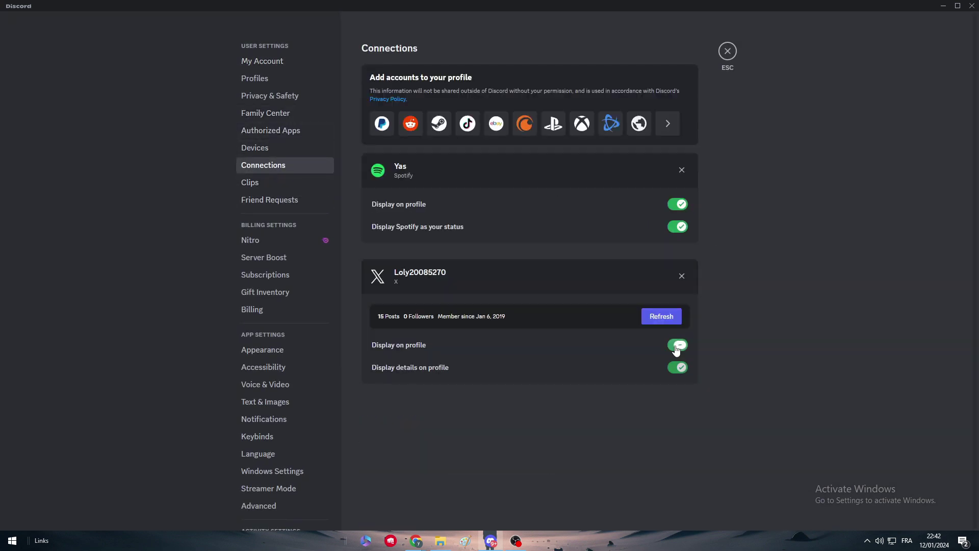
left_click(739, 48)
Open the linked X account in the browser from your own full profile, and return to Discord
left_click(895, 70)
left_click(705, 91)
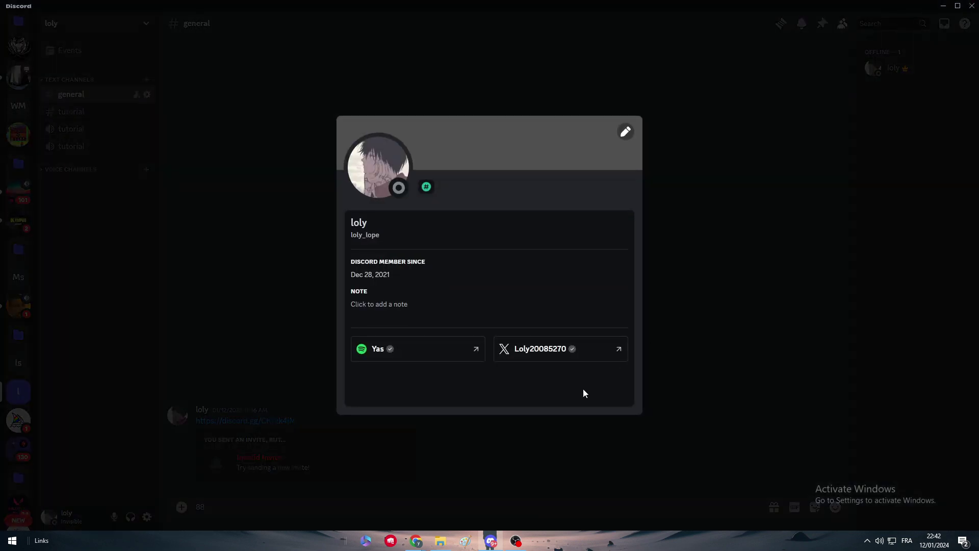
left_click(618, 349)
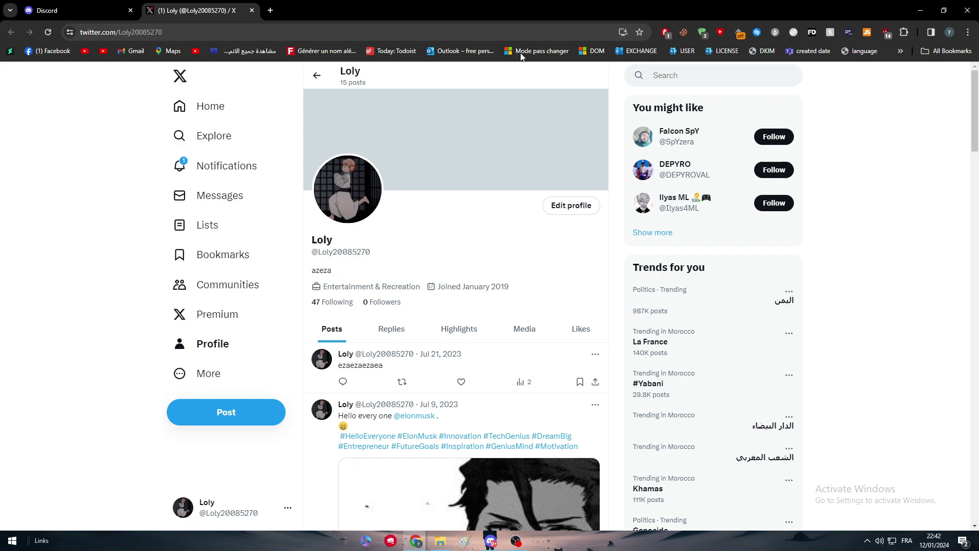
left_click(491, 540)
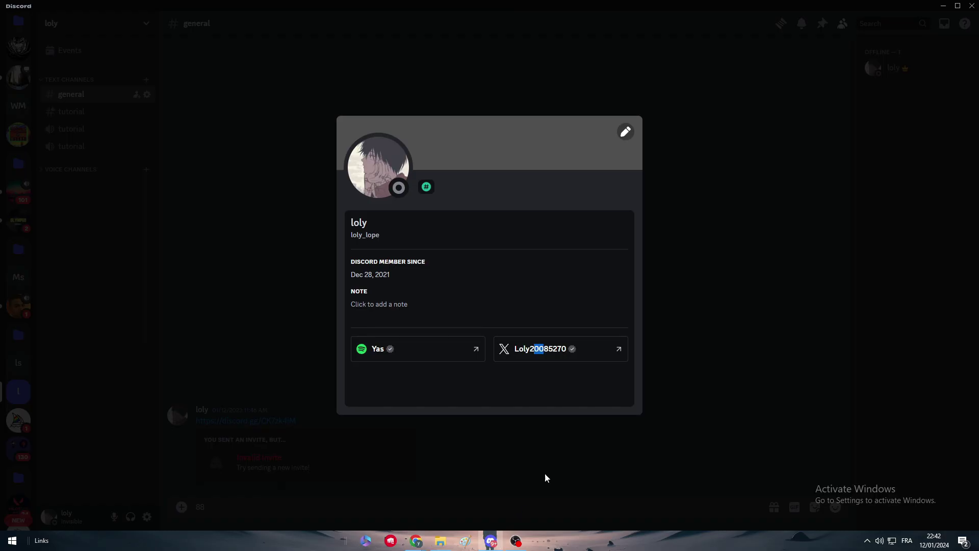
Review the X display options on the Connections page, and check the X account details on your own full profile
left_click(625, 131)
left_click(285, 164)
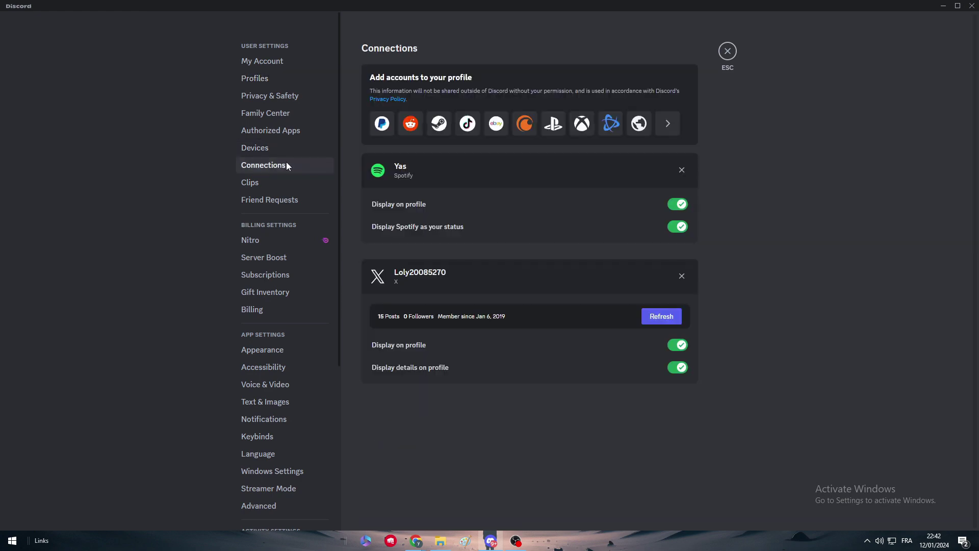
left_click(677, 345)
left_click(727, 53)
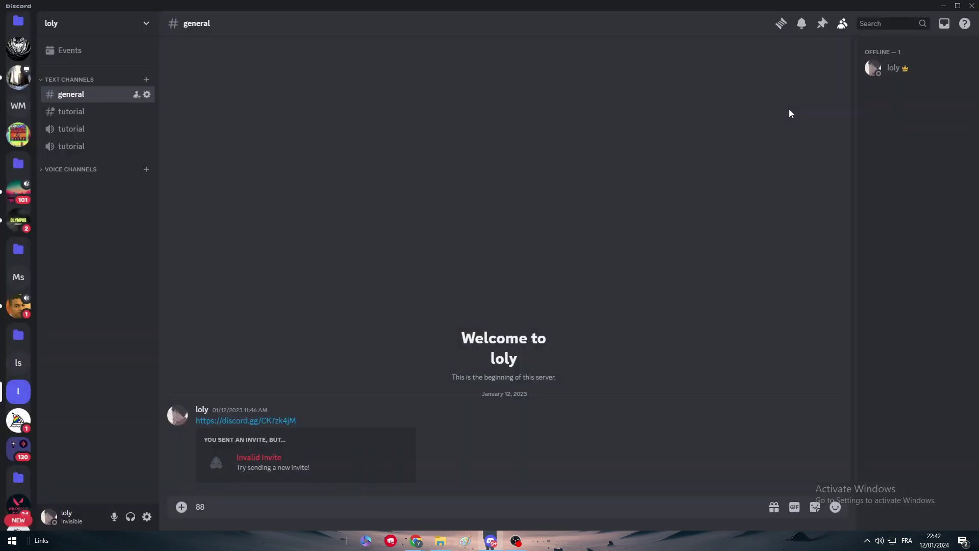
left_click(880, 63)
left_click(719, 81)
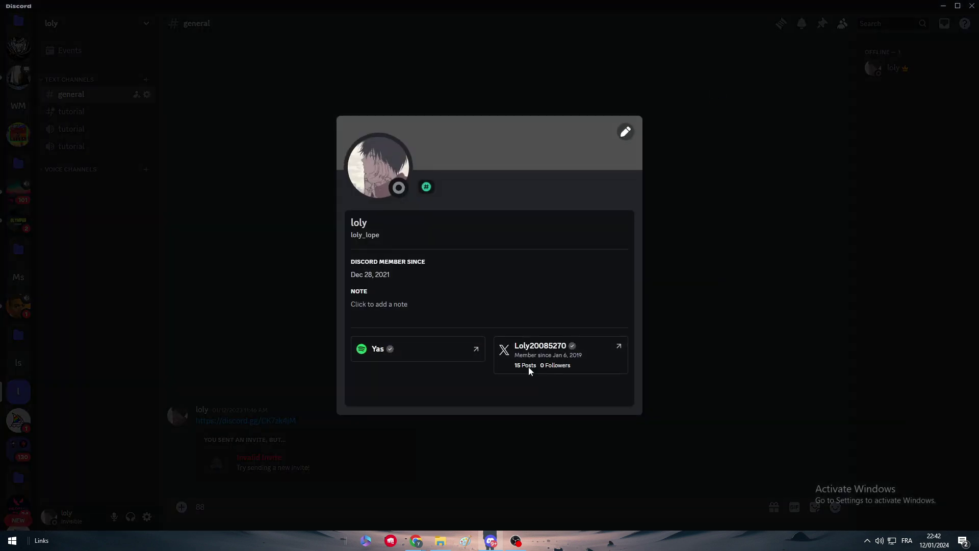
Turn off Display on profile for the X connection, disconnect the X account, and leave the settings
left_click(623, 132)
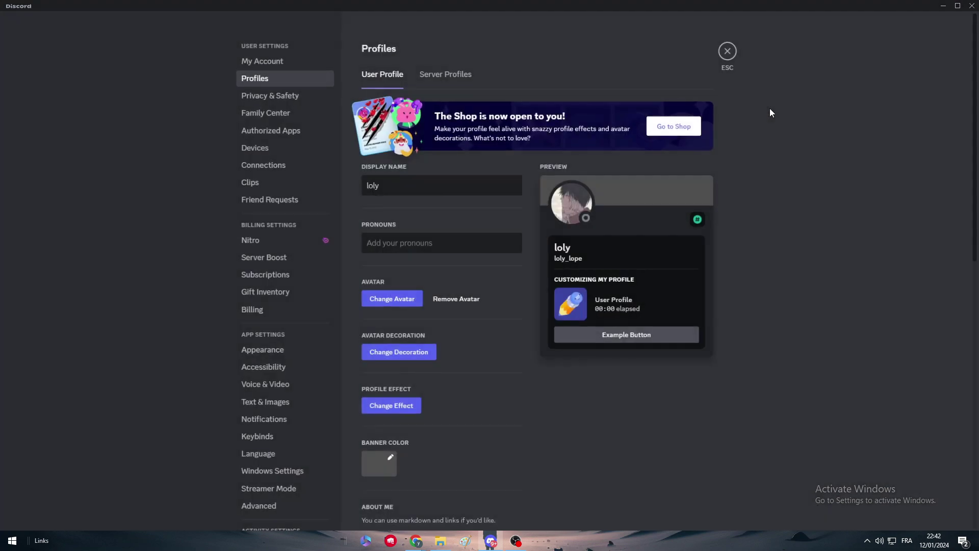
left_click(262, 147)
left_click(261, 165)
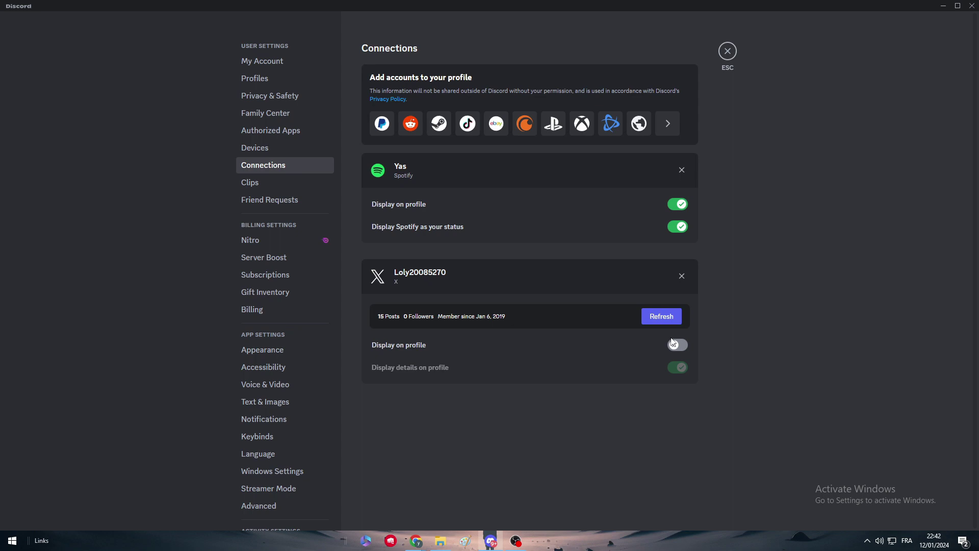
left_click(682, 275)
left_click(524, 301)
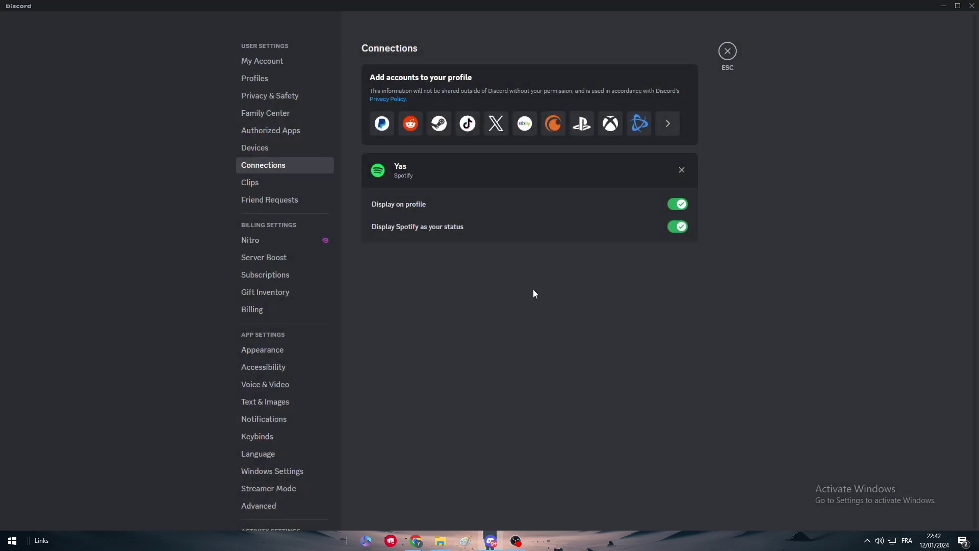
left_click(727, 51)
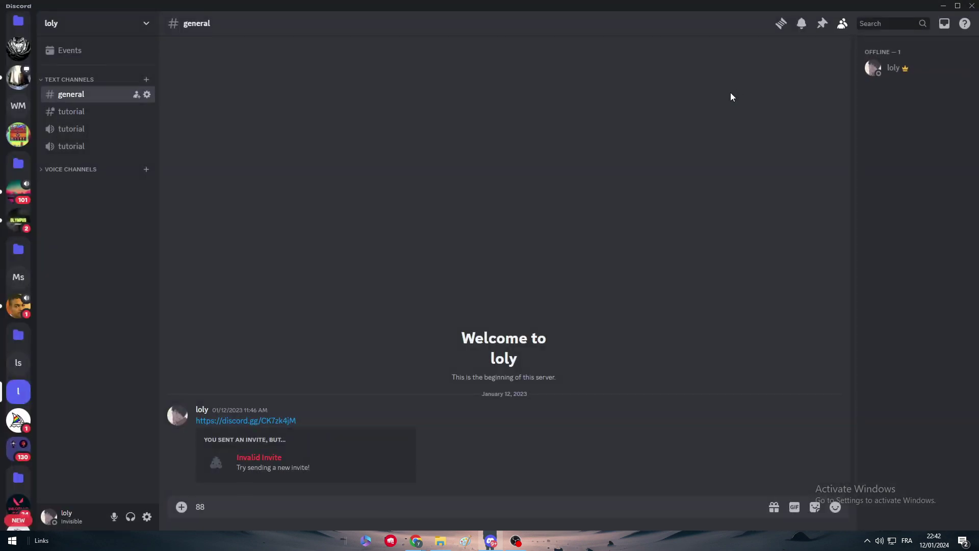
Check the connections listed on your own full profile after the X disconnection, and close the profile
left_click(912, 67)
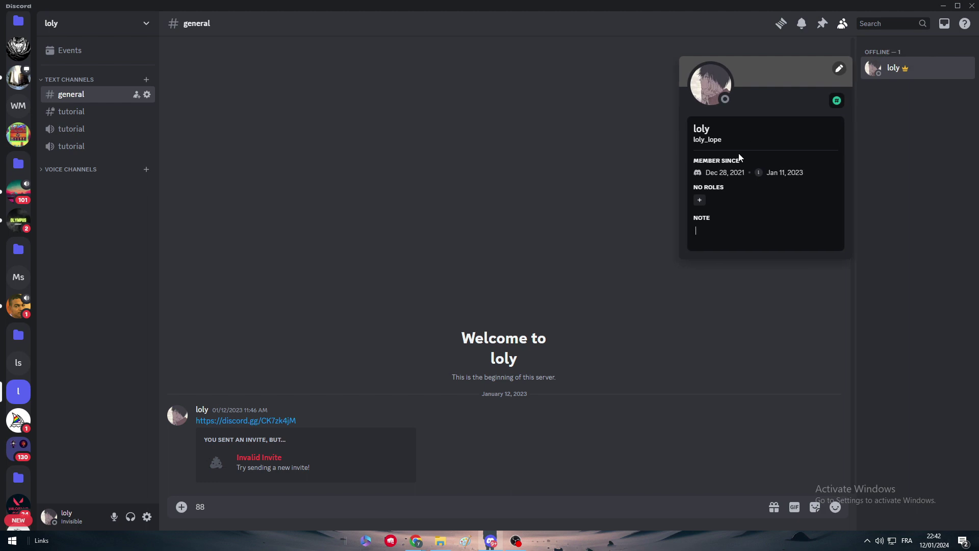
left_click(719, 86)
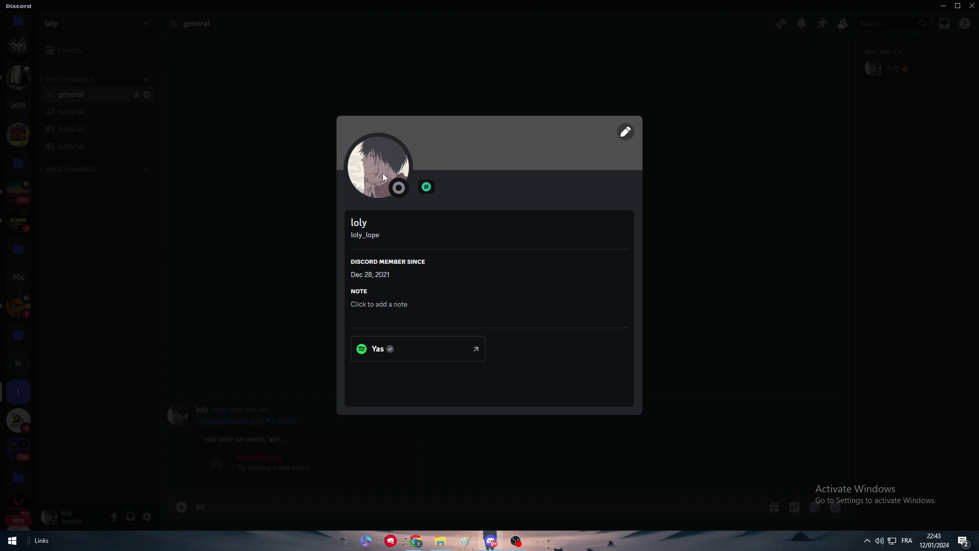
left_click(265, 262)
Add a Facebook connection from the full list of available services, authorize Discord's access in the browser, and return to Discord
left_click(147, 517)
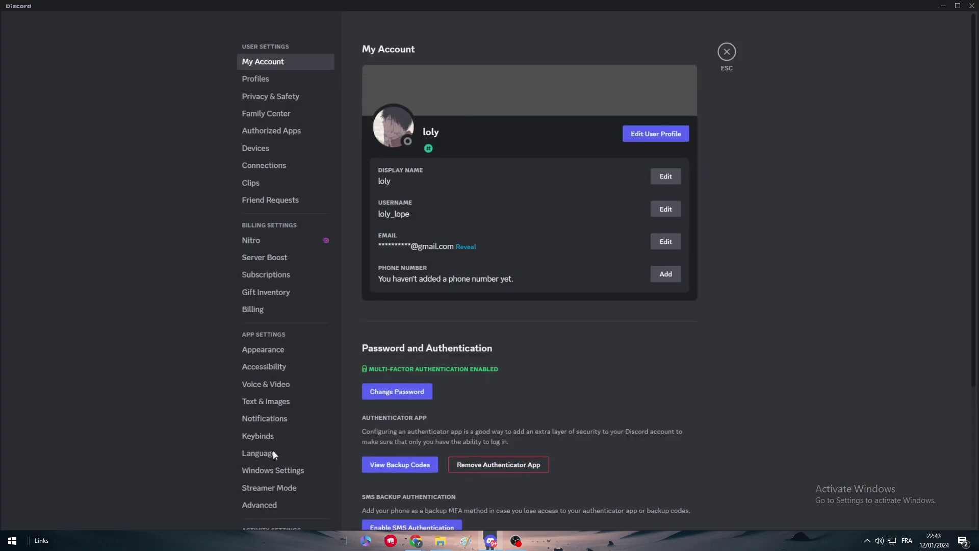
scroll(278, 282, "down", 3)
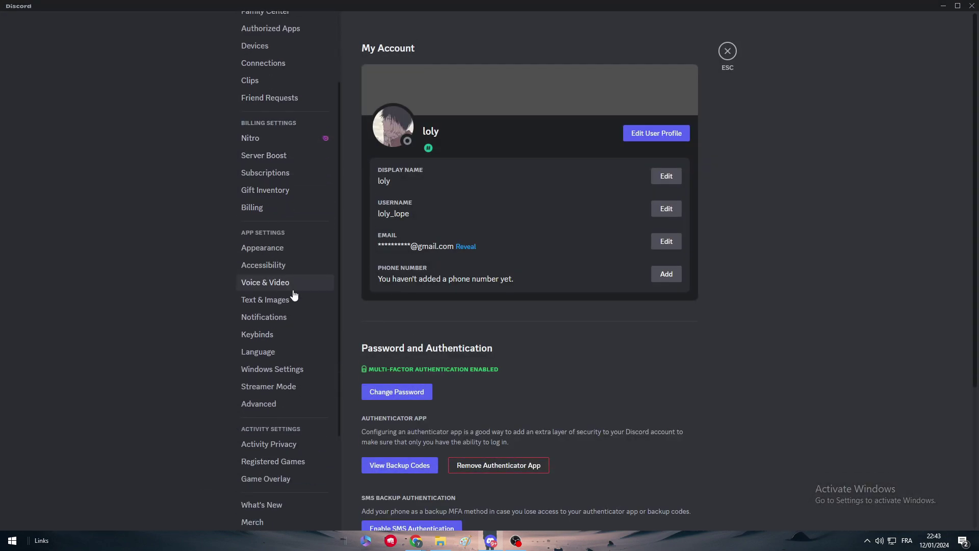
scroll(311, 178, "up", 3)
left_click(270, 165)
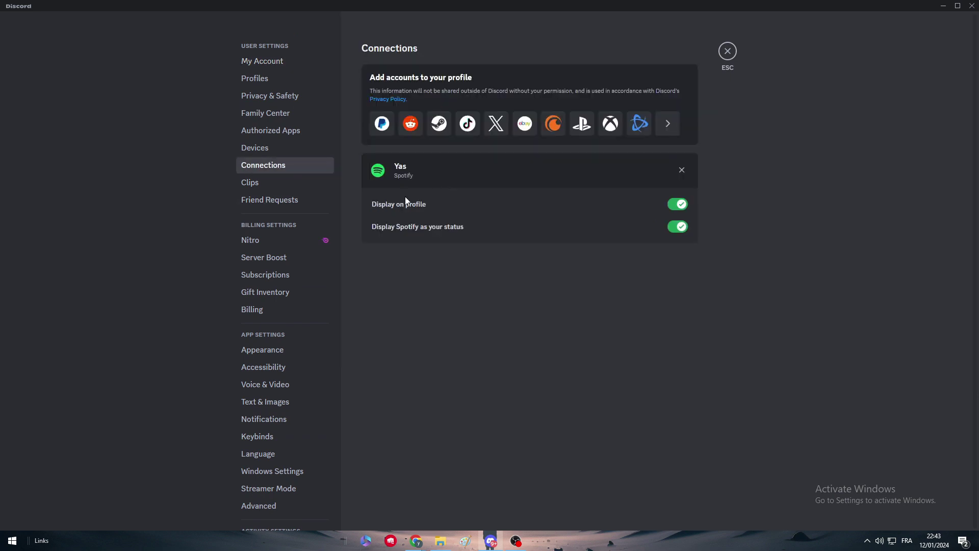
left_click(668, 123)
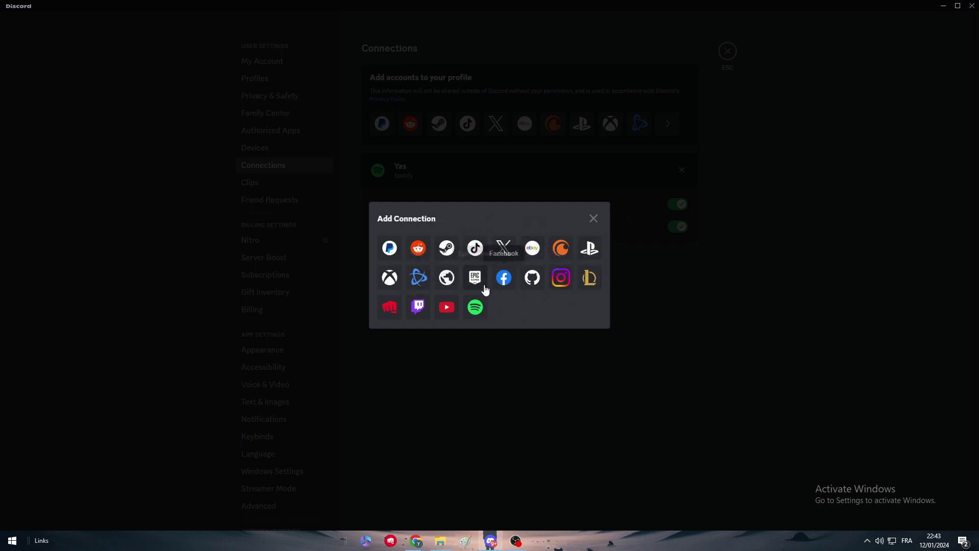
left_click(505, 280)
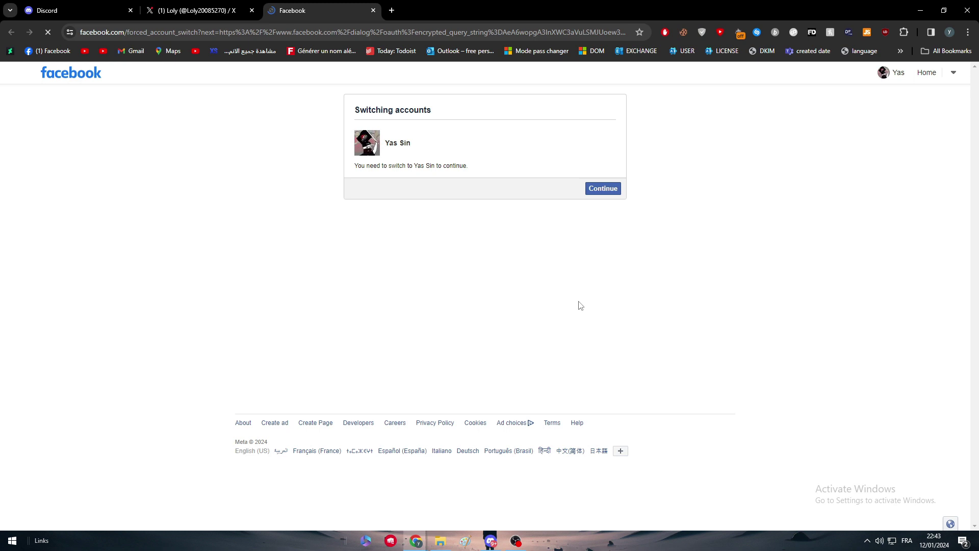
left_click(605, 193)
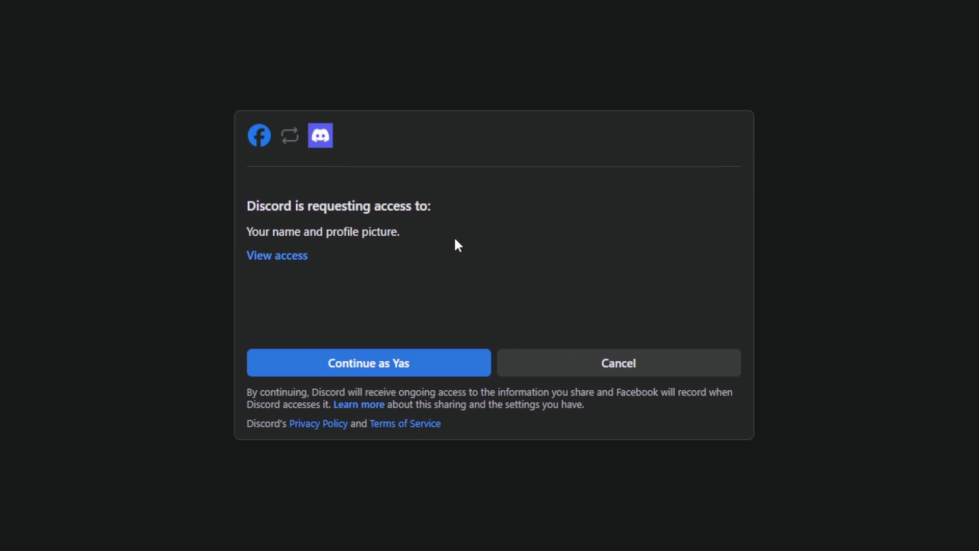
left_click(459, 423)
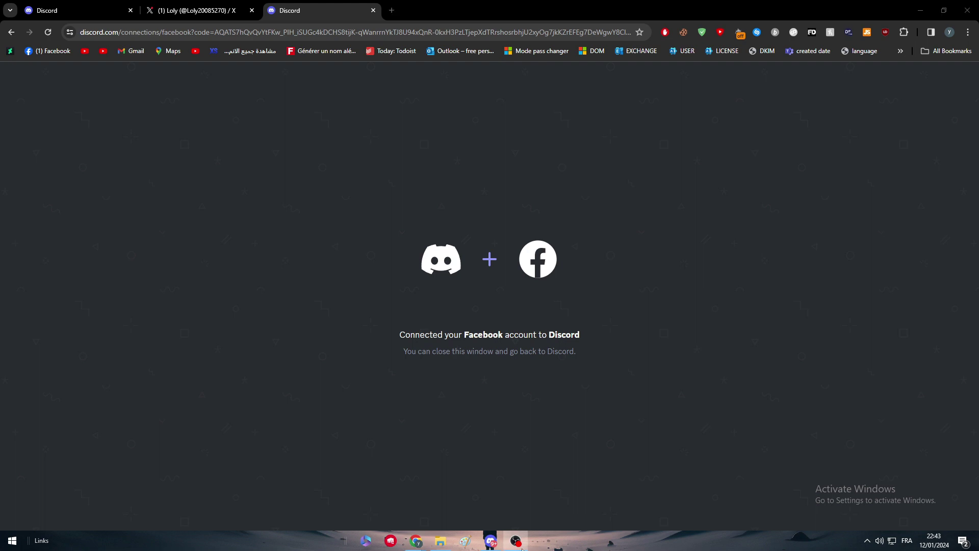
left_click(455, 490)
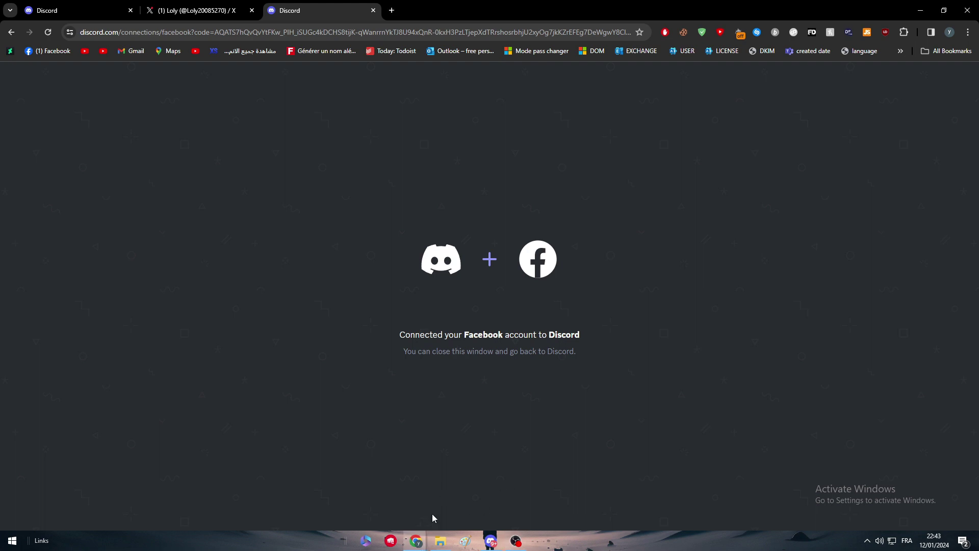
left_click(490, 541)
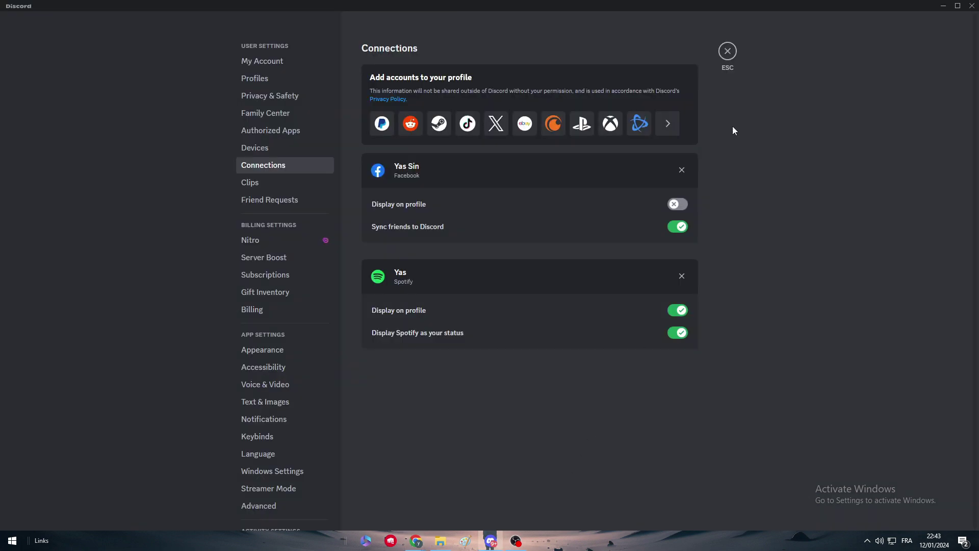
Leave the settings, check your own full profile for the Facebook connection, and close the profile
left_click(729, 51)
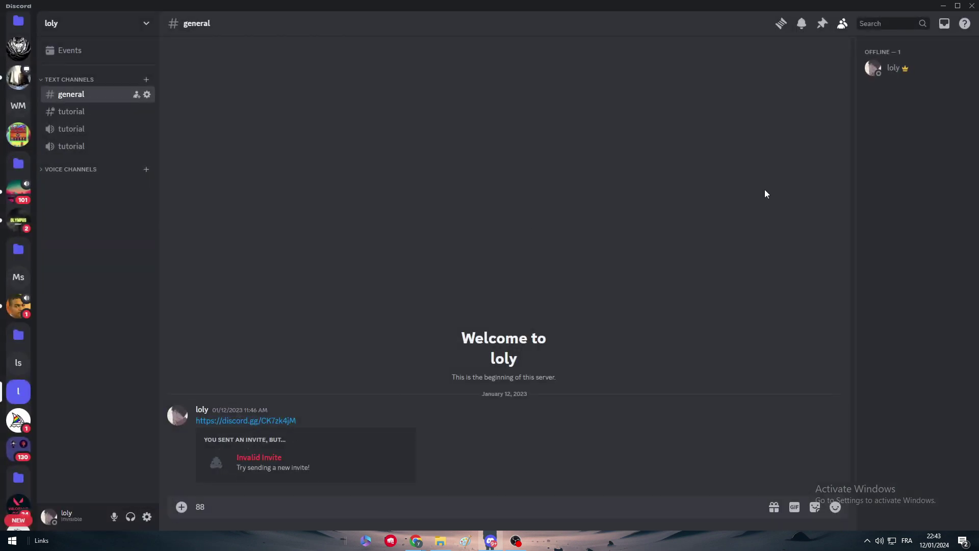
left_click(895, 67)
left_click(708, 85)
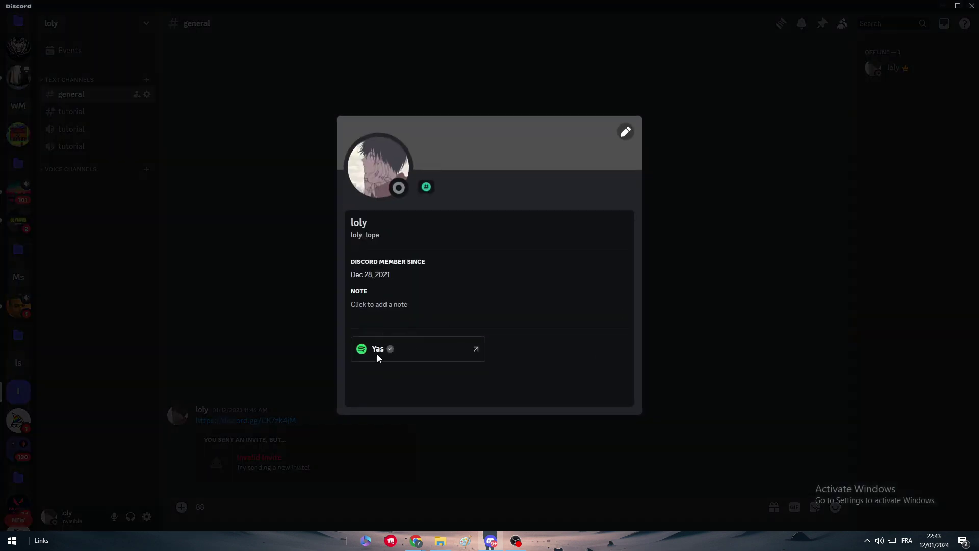
left_click(157, 504)
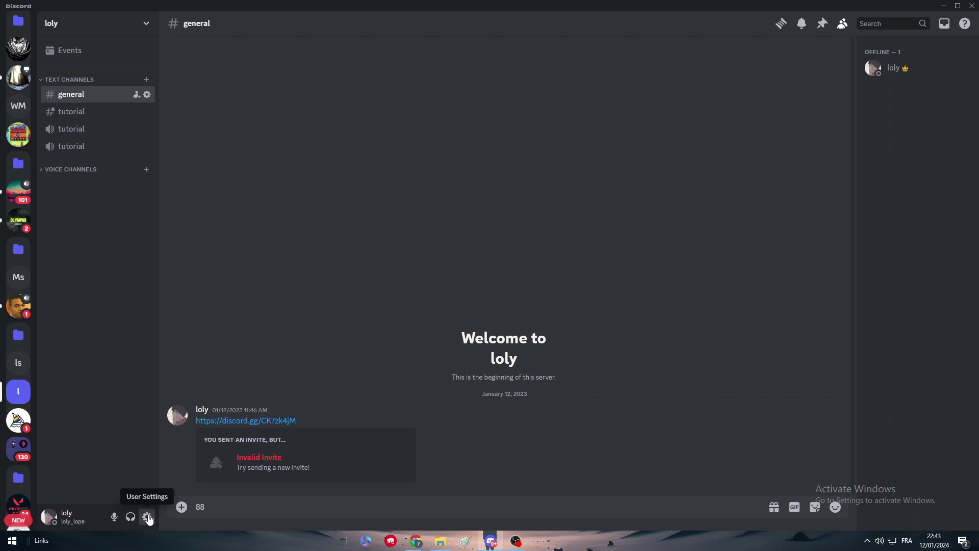
Turn on Display on profile for the Facebook connection, and leave the settings
left_click(147, 517)
left_click(270, 164)
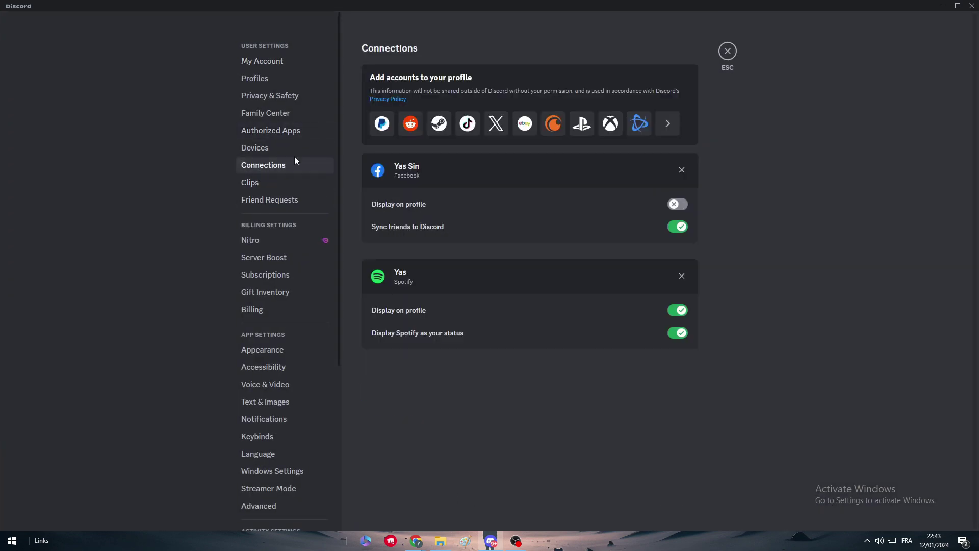
left_click(677, 204)
left_click(731, 51)
Open your own full profile from the member list to check the Facebook display change, and close it
left_click(890, 68)
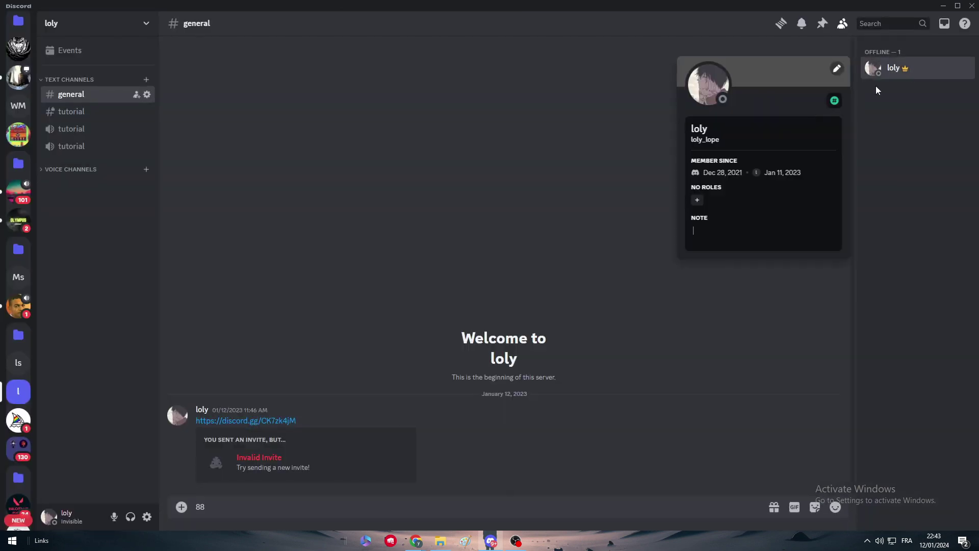
left_click(707, 85)
key("Escape")
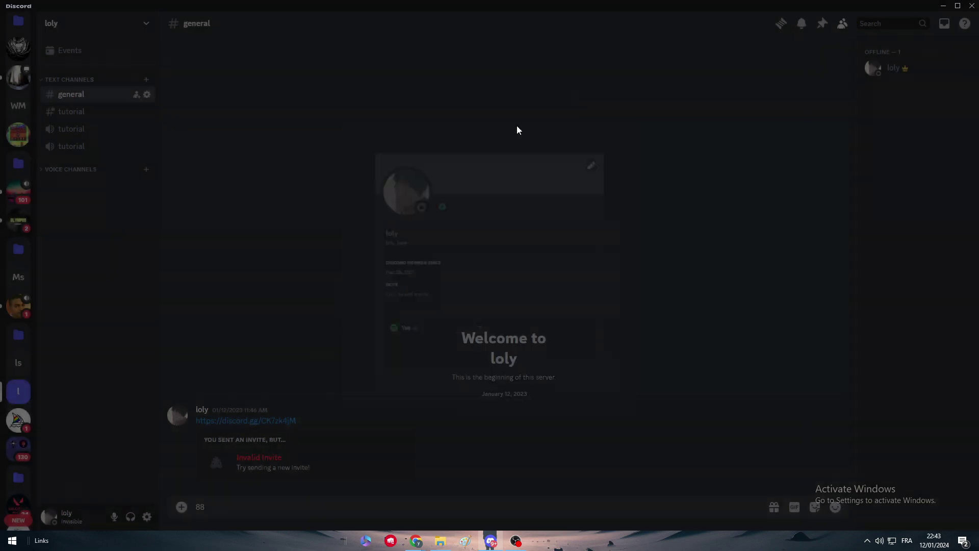
Review the Facebook connection's display and friend sync options on the Connections page, and leave the settings
left_click(147, 517)
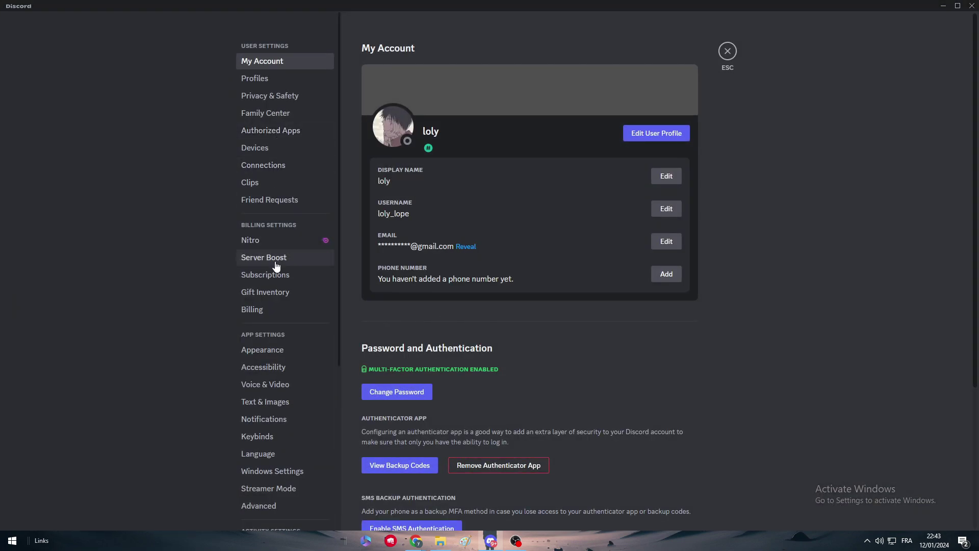
left_click(265, 164)
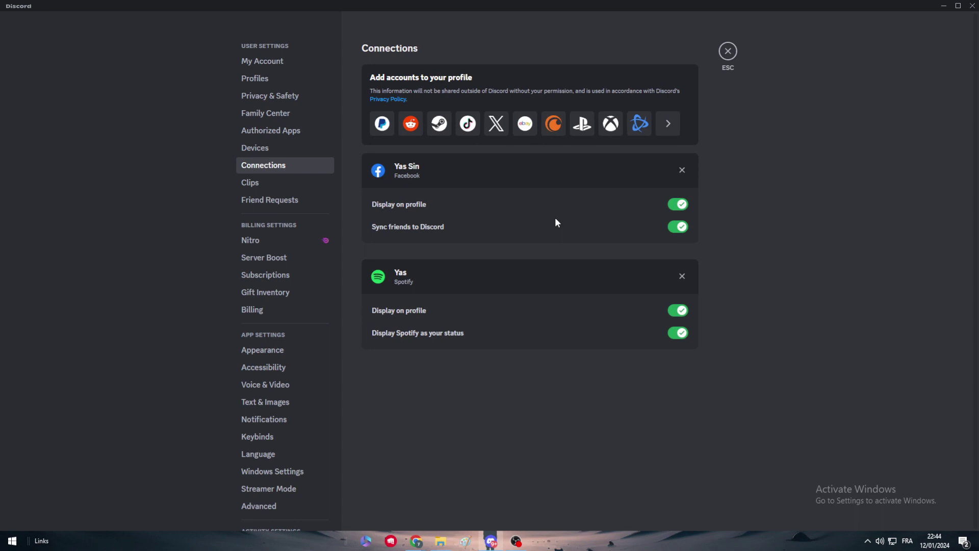
left_click(728, 51)
View the connections on your own full profile once more, and close the profile to return to the server
scroll(23, 250, "down", 3)
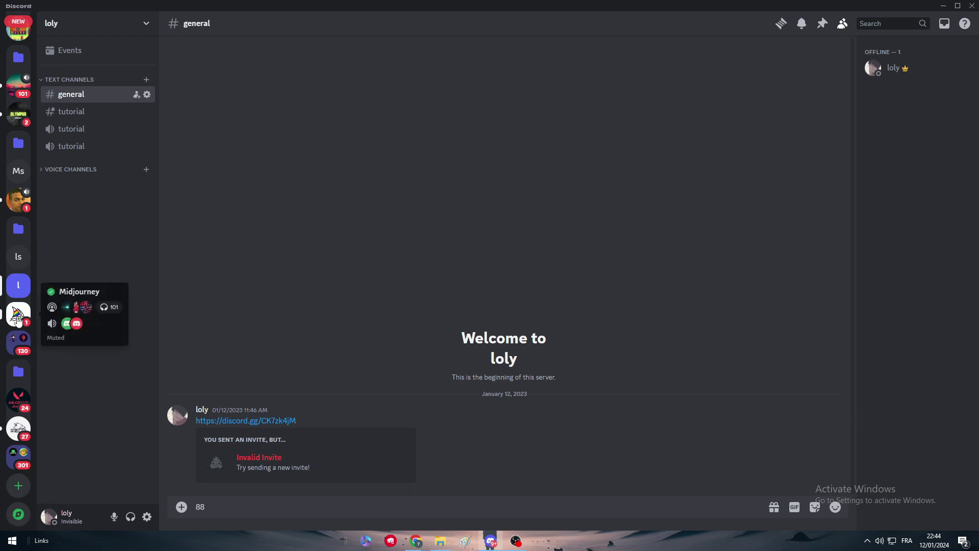
left_click(921, 74)
left_click(708, 84)
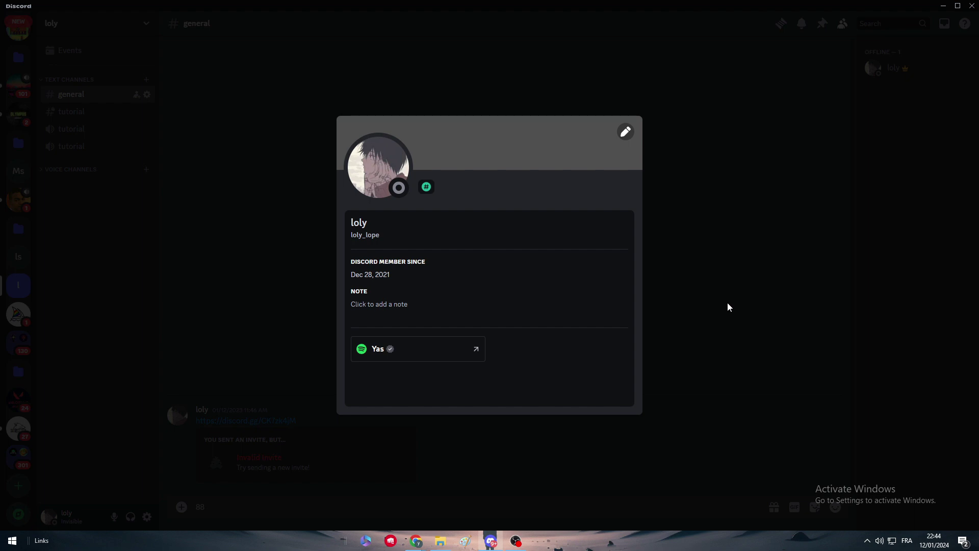
left_click(247, 209)
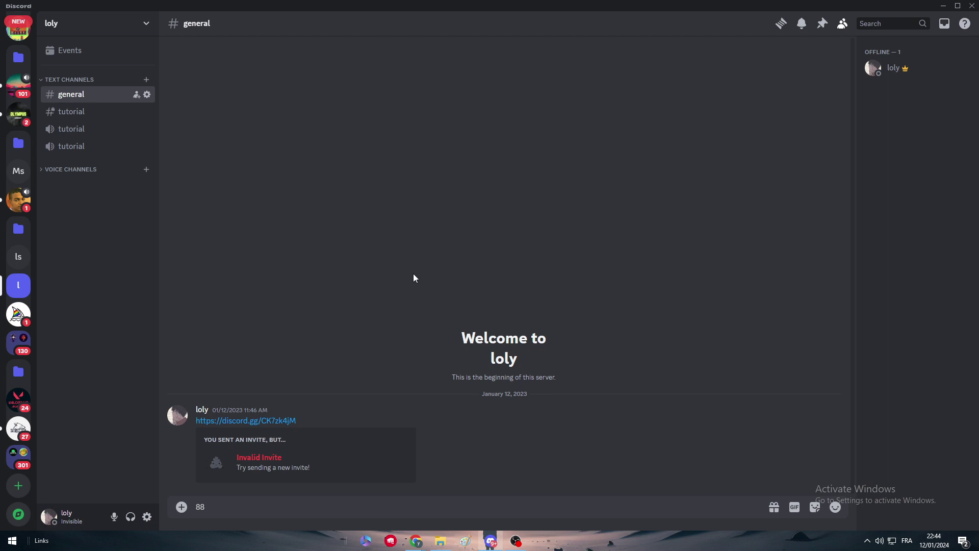
Open the Connections settings, view the full list of services that can be added, and close the list
left_click(147, 517)
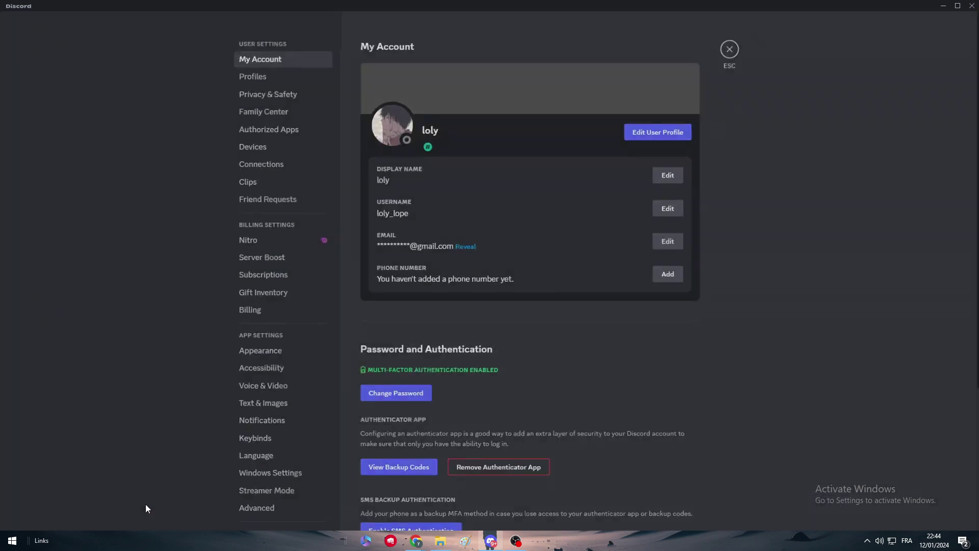
left_click(280, 167)
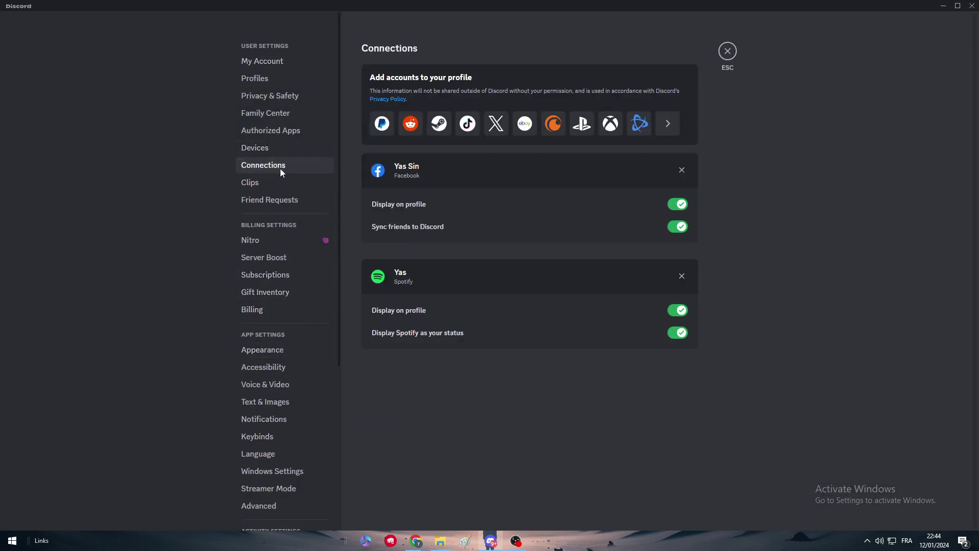
left_click(667, 124)
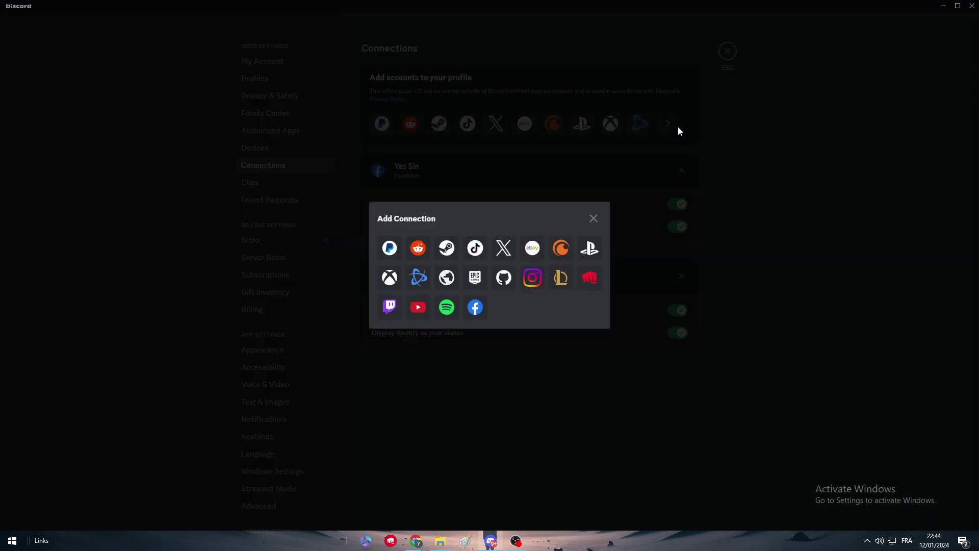
left_click(658, 164)
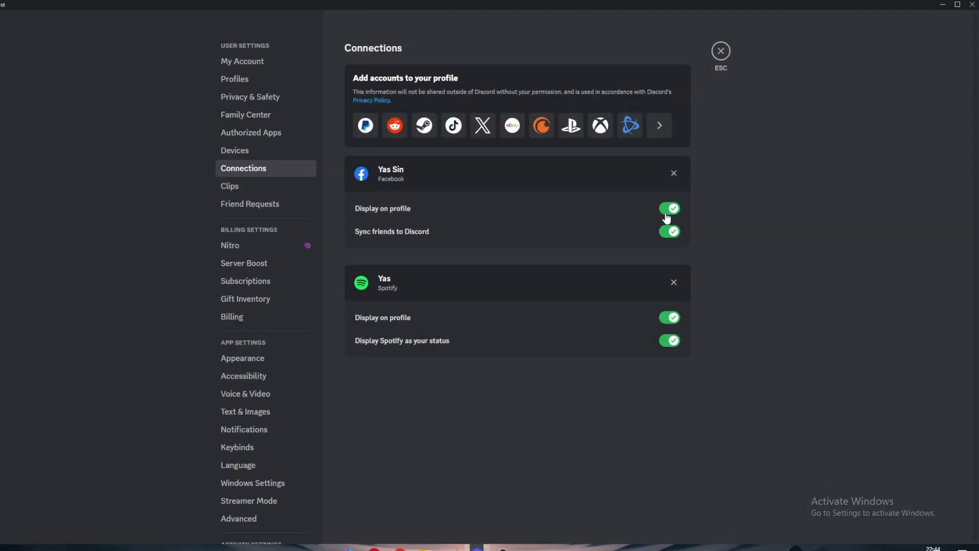
Switch the Facebook connection's Display on profile option off and back on, and leave the settings
left_click(530, 267)
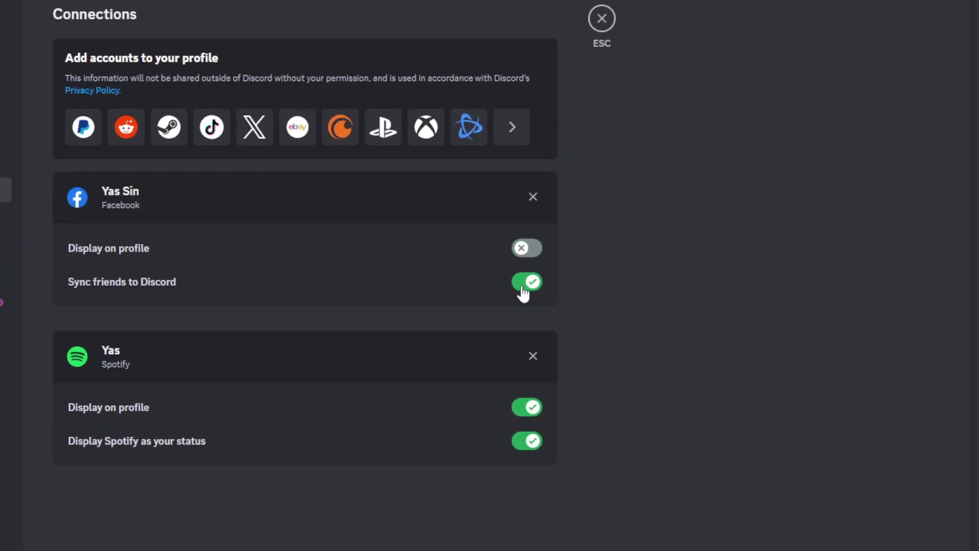
left_click(523, 301)
left_click(530, 283)
left_click(517, 249)
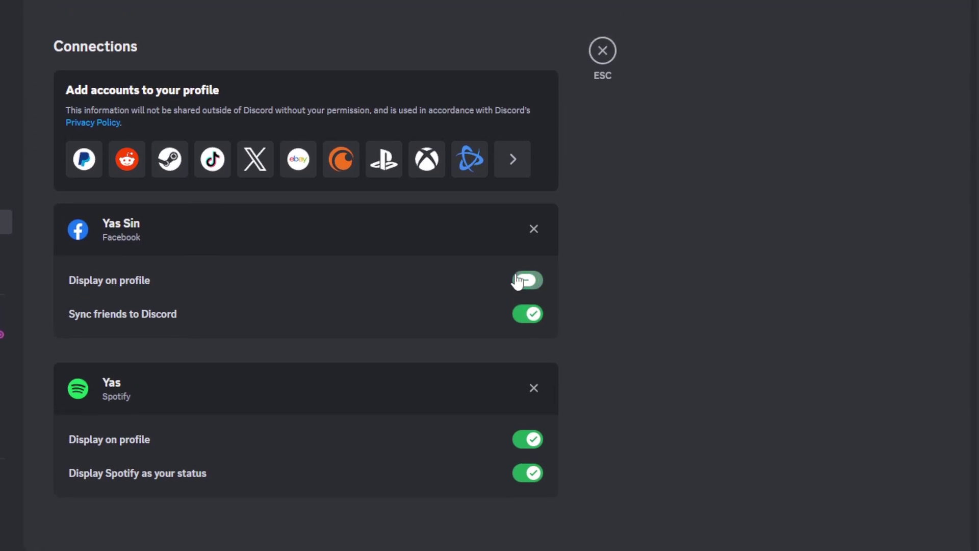
left_click(517, 280)
left_click(533, 280)
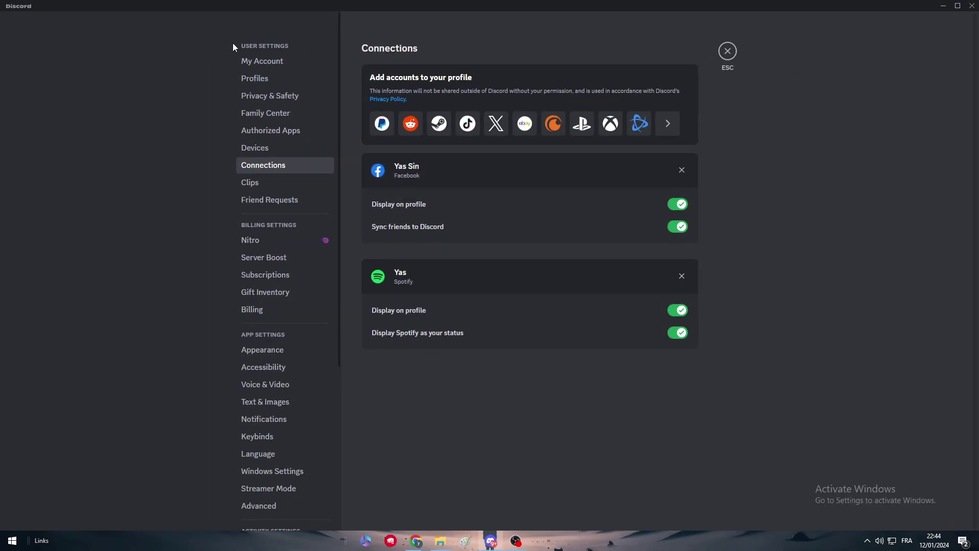
left_click(724, 53)
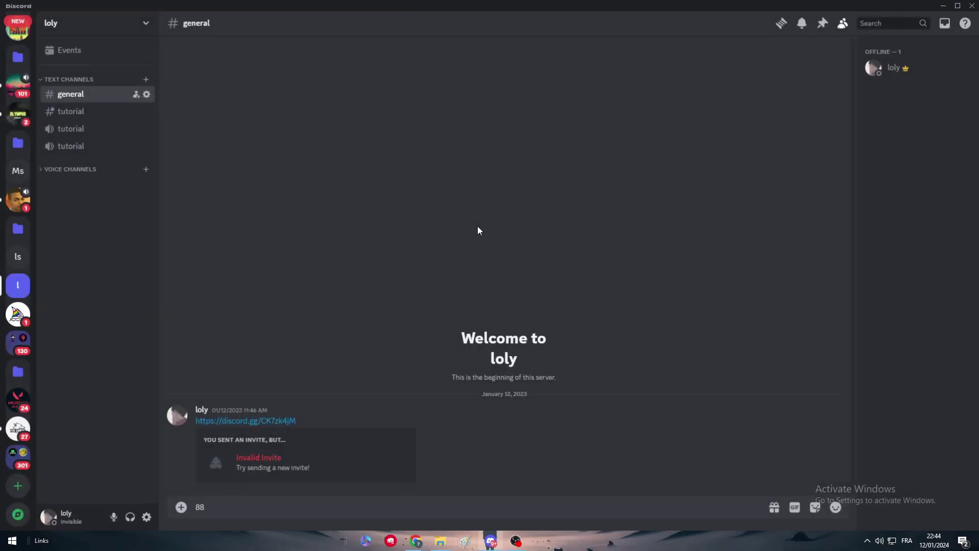
Check the verified Facebook and Spotify connections on your own full profile, and close it
left_click(938, 63)
left_click(724, 95)
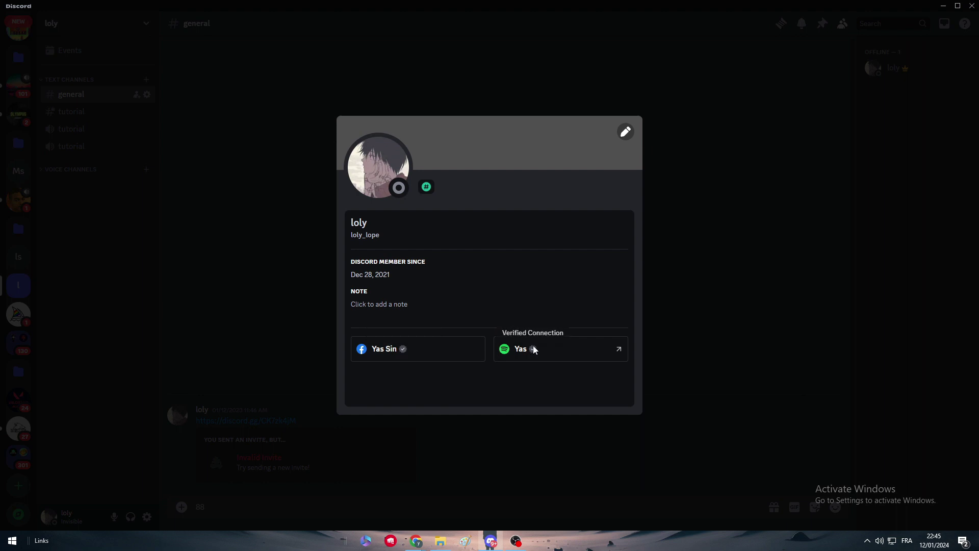
left_click(95, 320)
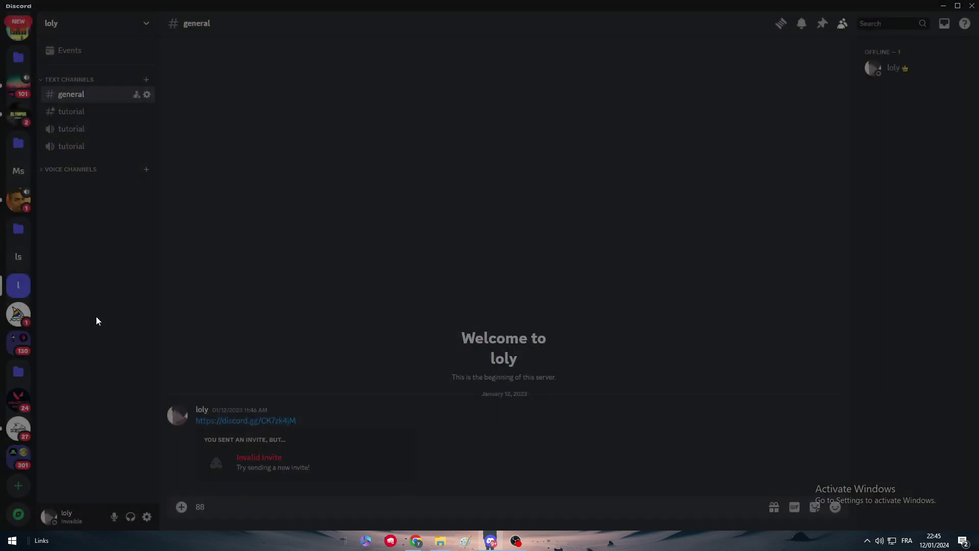
Switch to the Axie Infinity server, look through the first moderator's full profile for connected accounts, and close it
left_click(18, 456)
left_click(18, 514)
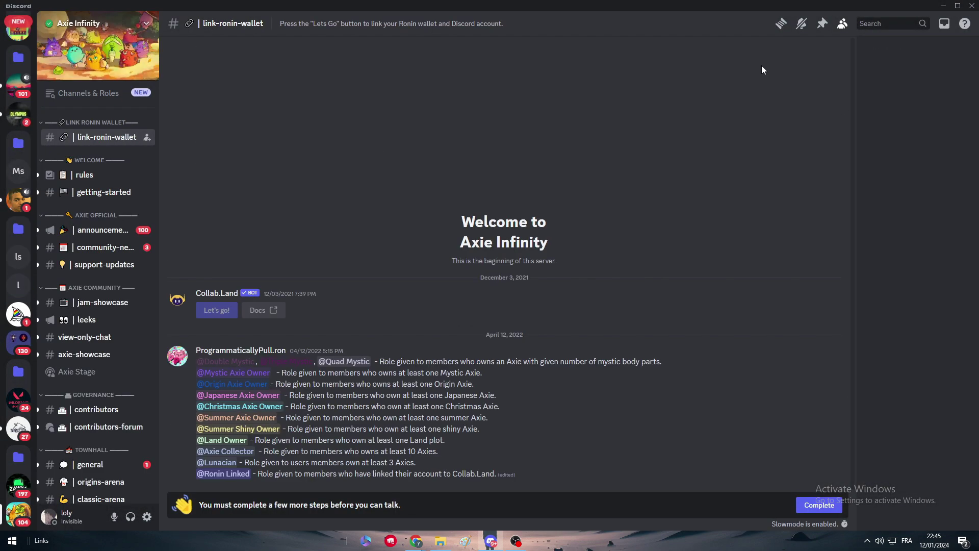
left_click(699, 97)
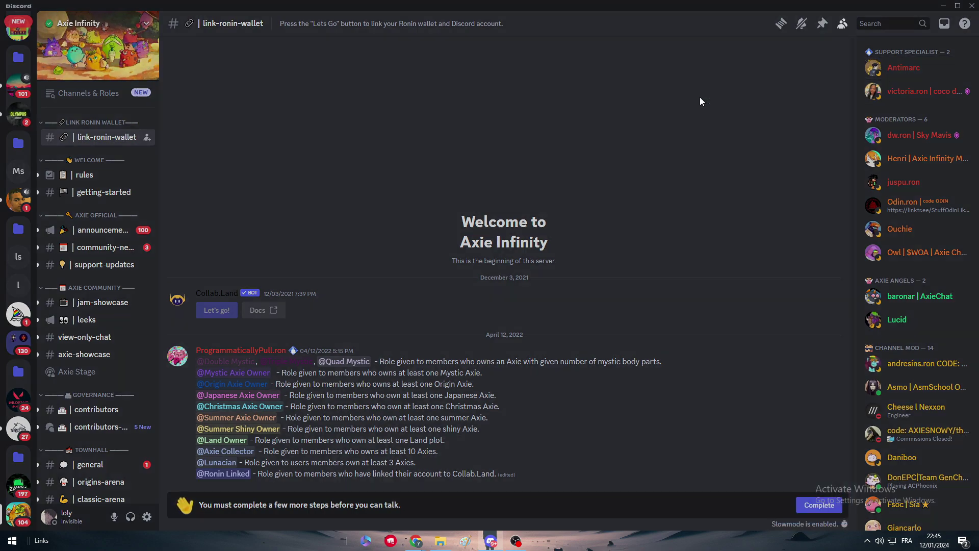
left_click(693, 297)
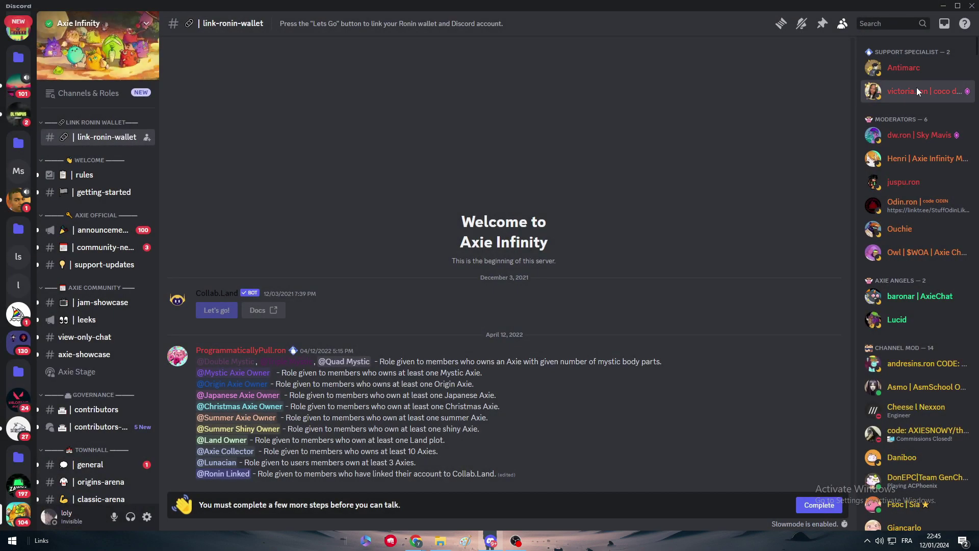
left_click(917, 89)
left_click(905, 135)
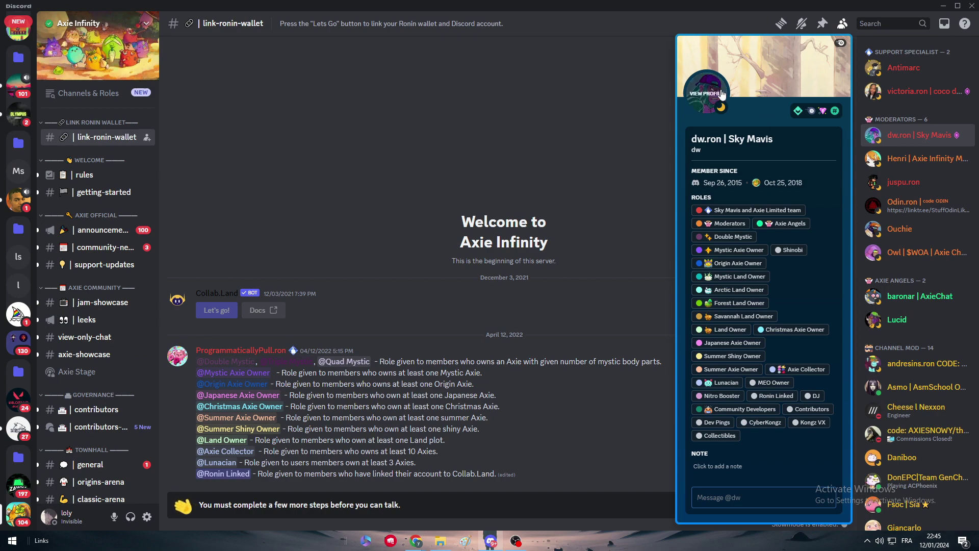
left_click(706, 92)
left_click_drag(379, 400, 766, 329)
left_click(766, 329)
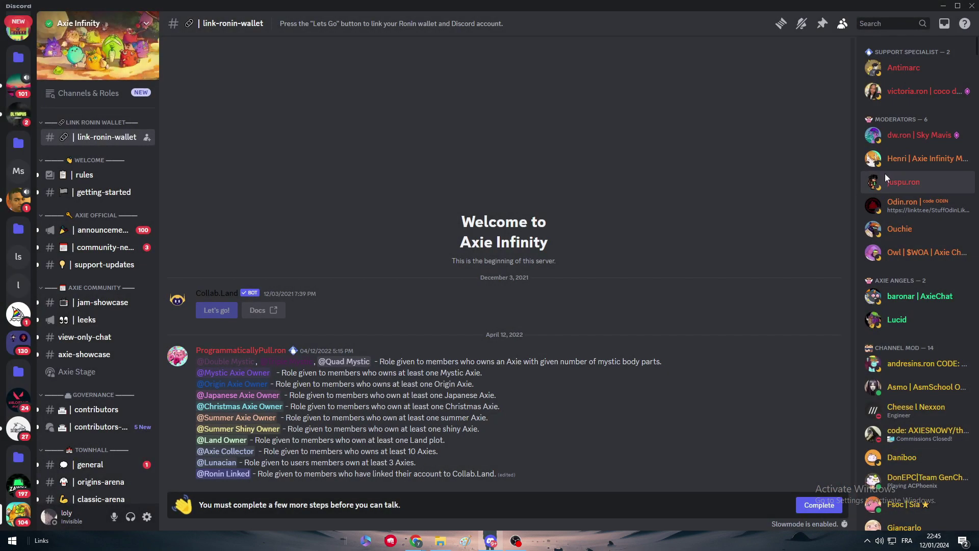
View the connected accounts on the full profiles of the third and last listed Axie Infinity moderators, closing each profile
left_click(903, 182)
left_click(713, 120)
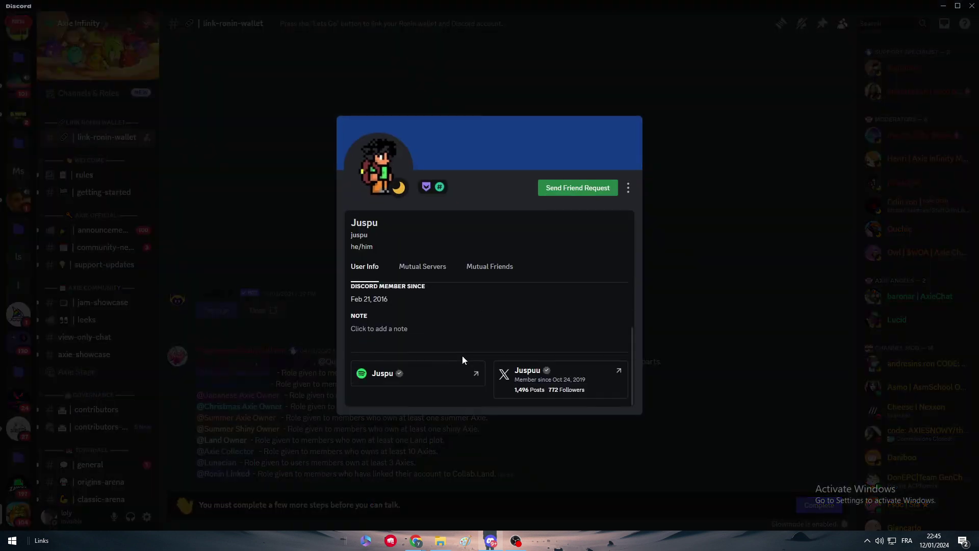
left_click(815, 300)
left_click(918, 252)
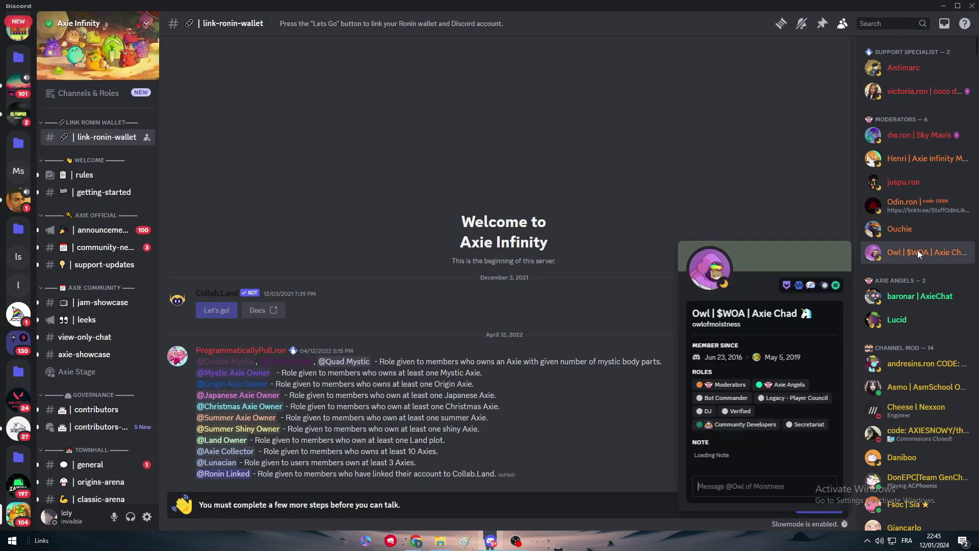
left_click(710, 265)
key("Escape")
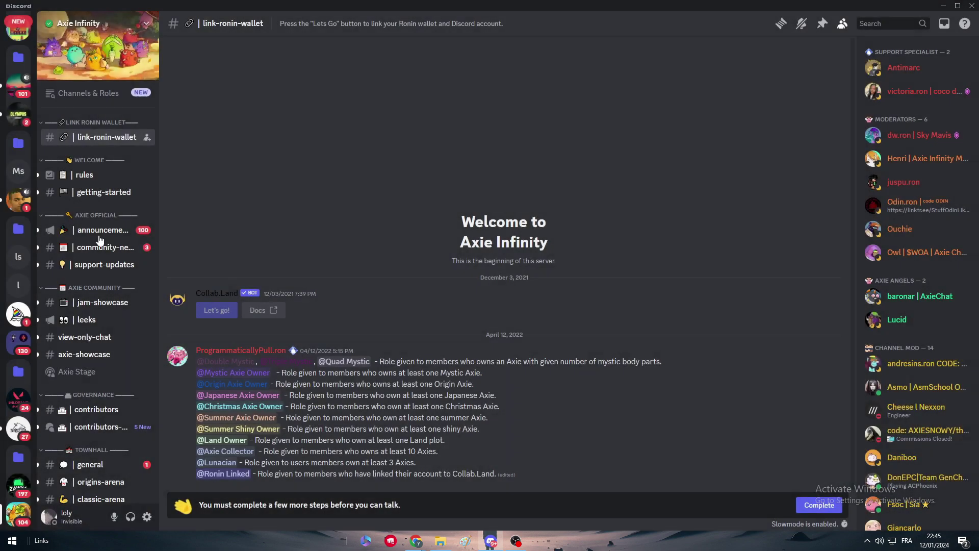
Switch to the Midjourney server, examine the connections on the first team member's full profile, and close it
left_click(18, 314)
left_click(889, 80)
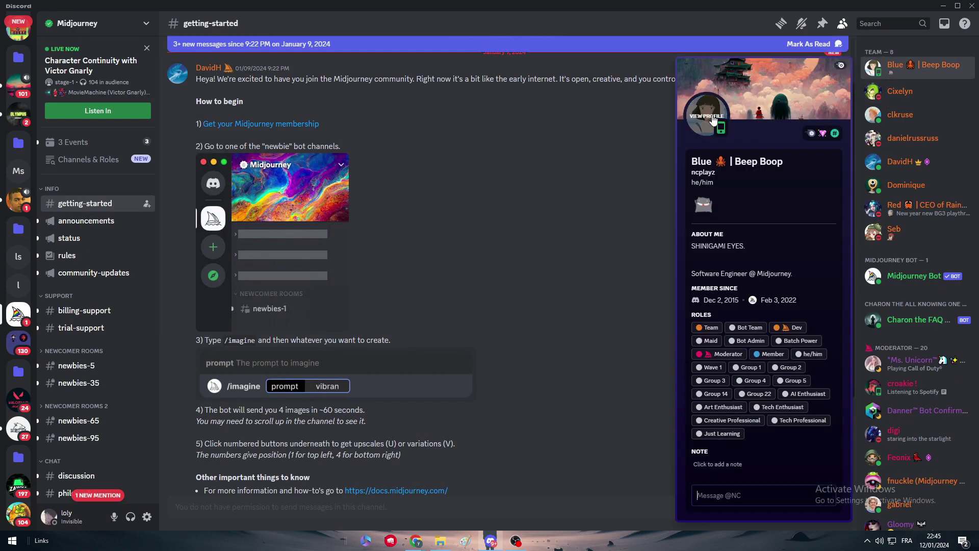
left_click(710, 116)
scroll(493, 396, "down", 2)
scroll(541, 404, "down", 2)
scroll(541, 404, "up", 2)
left_click(796, 326)
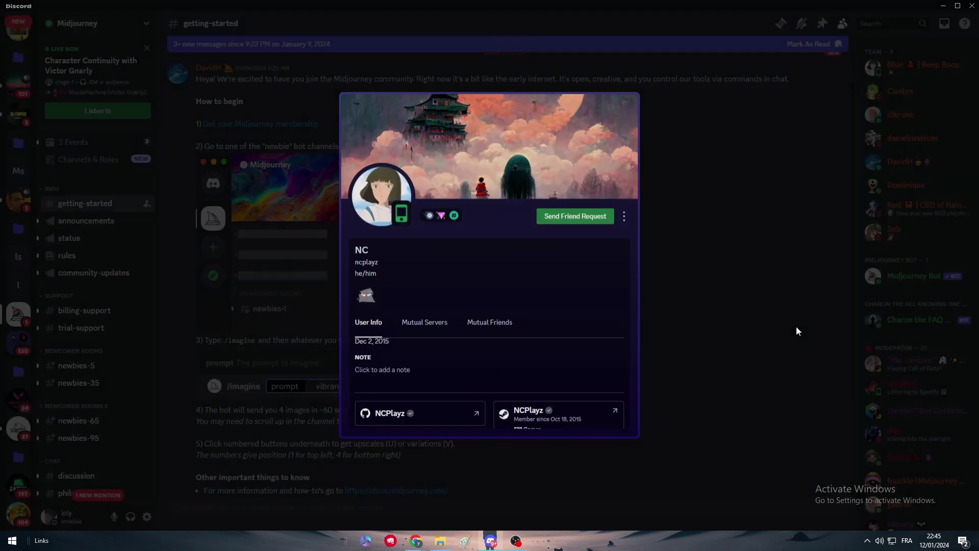
View the X connections on the Midjourney server owner's full profile, close it, and return to your own server
left_click(900, 162)
left_click(714, 191)
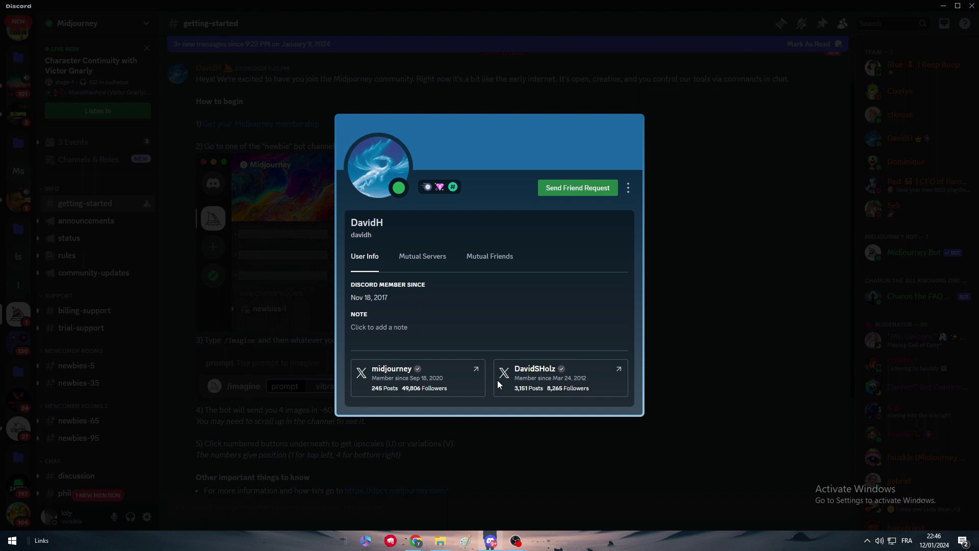
left_click(725, 334)
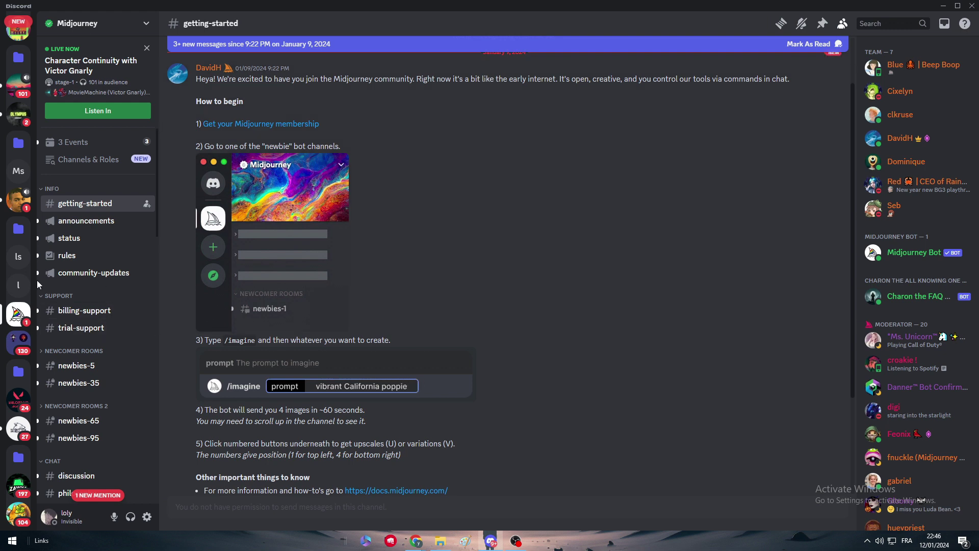
left_click(23, 281)
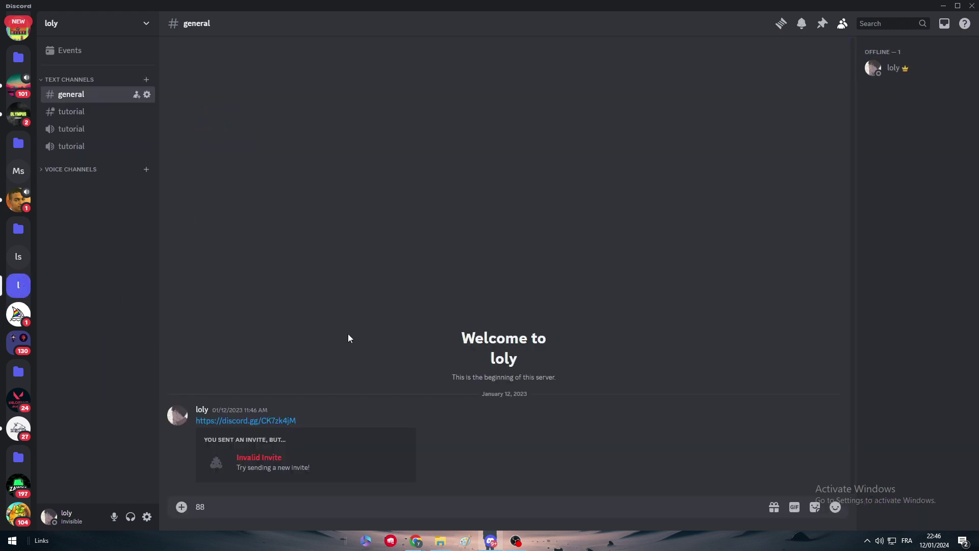